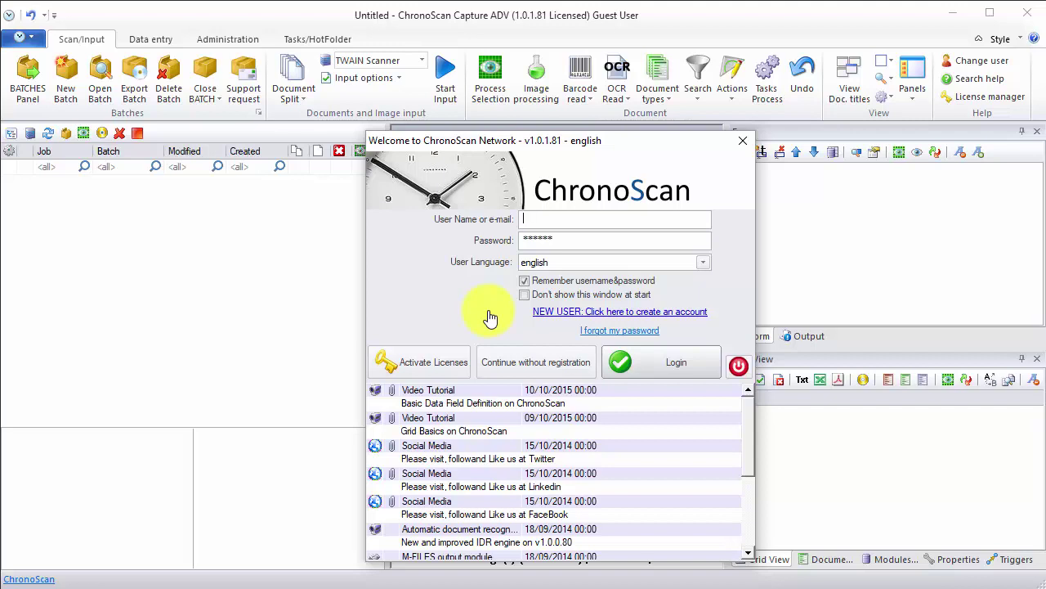
Skip registration and bring up the Create Batch dialog for a new batch
left_click(505, 360)
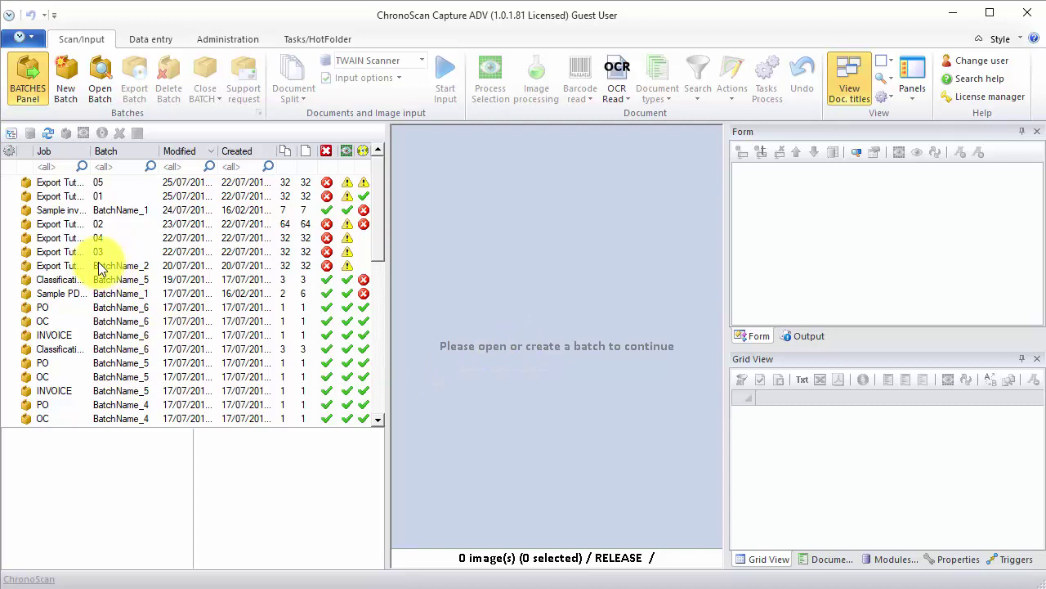
left_click(58, 68)
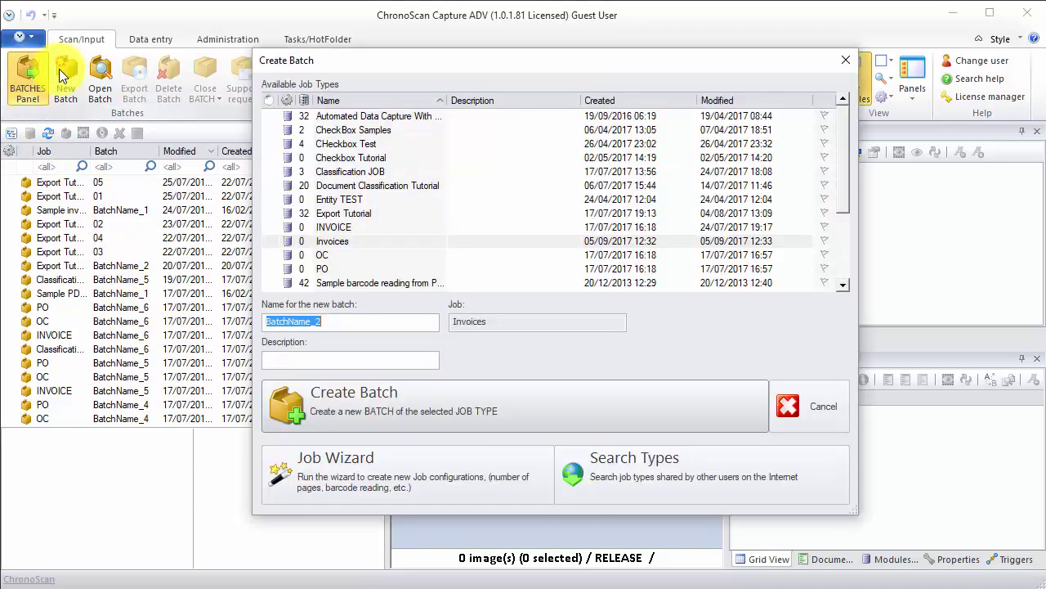
Define a new job type named 'Invoices' in the Job Wizard and proceed to its scanning options
left_click(389, 459)
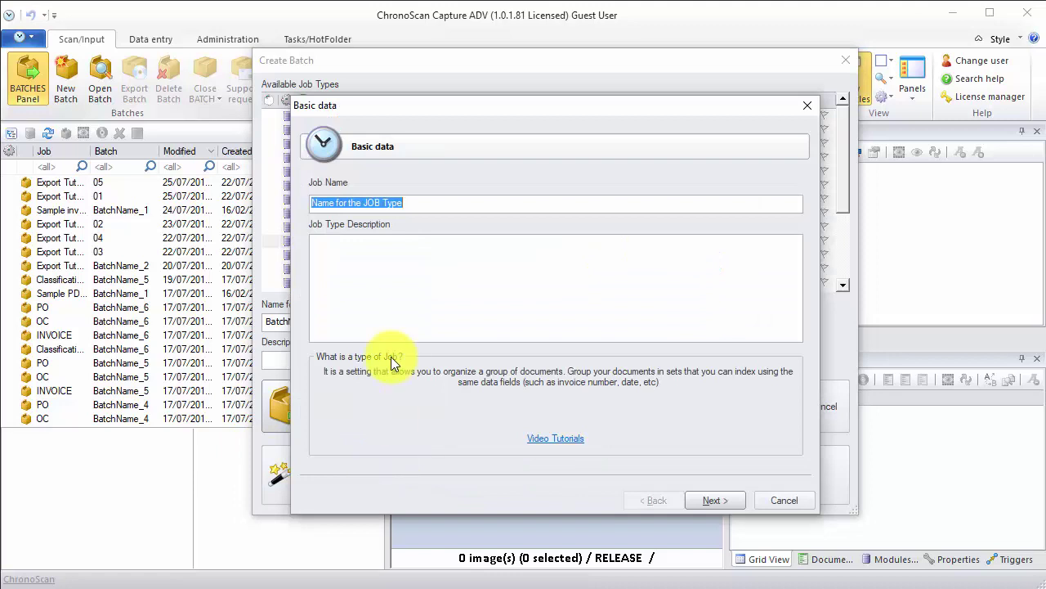
type("Invoices")
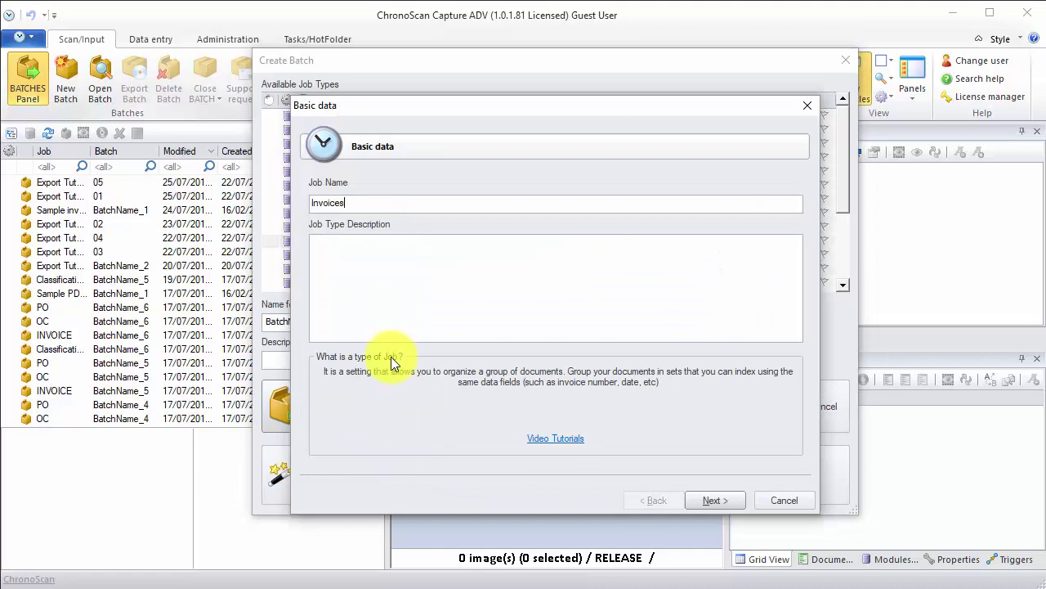
left_click(716, 499)
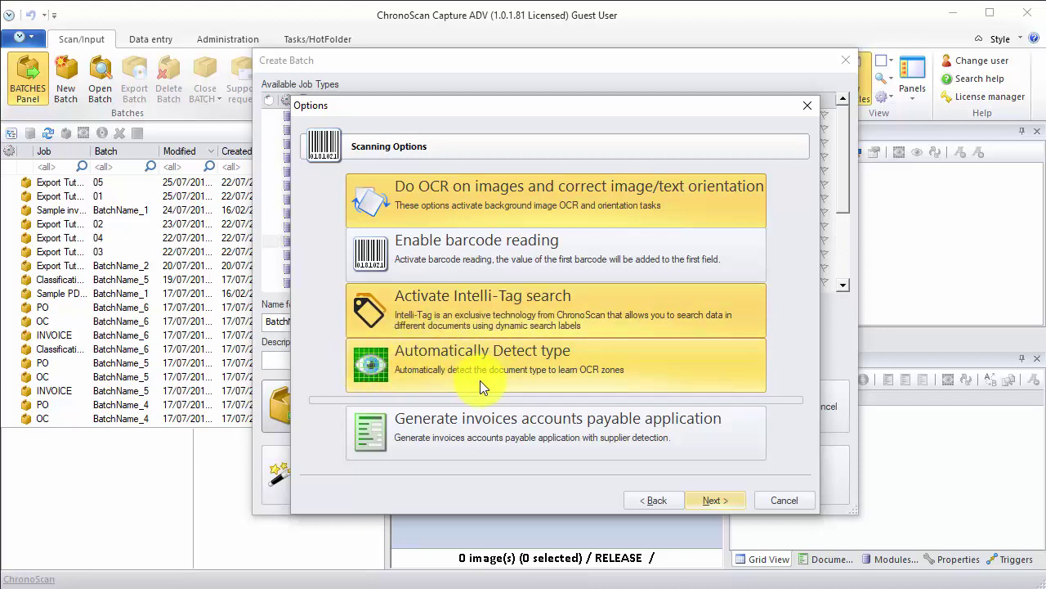
Accept the scanning options and choose English (United Kingdom) as the Intelli-Tag language
left_click(712, 501)
left_click(497, 300)
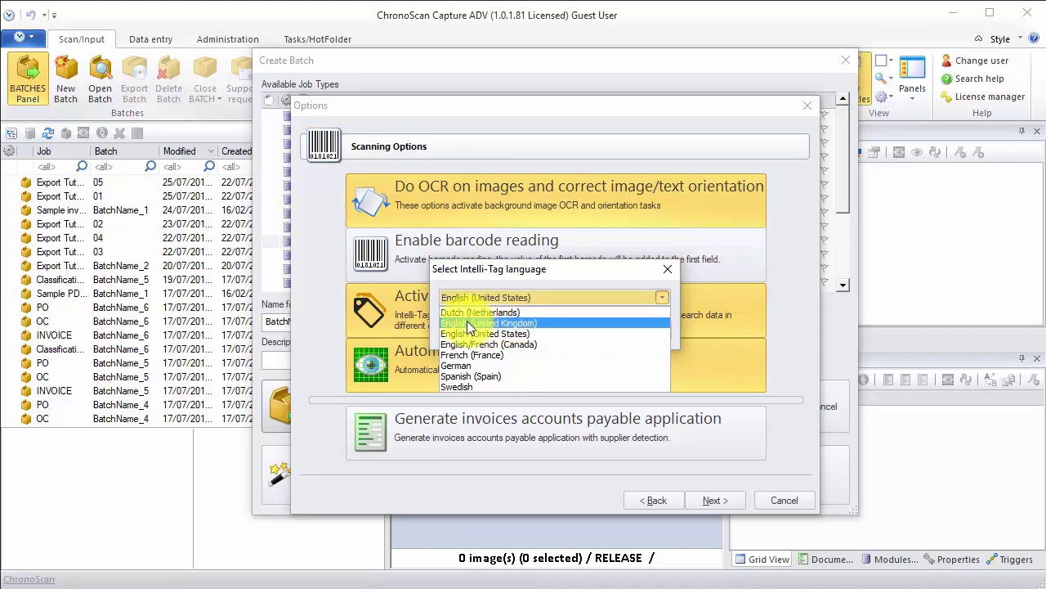
left_click(466, 323)
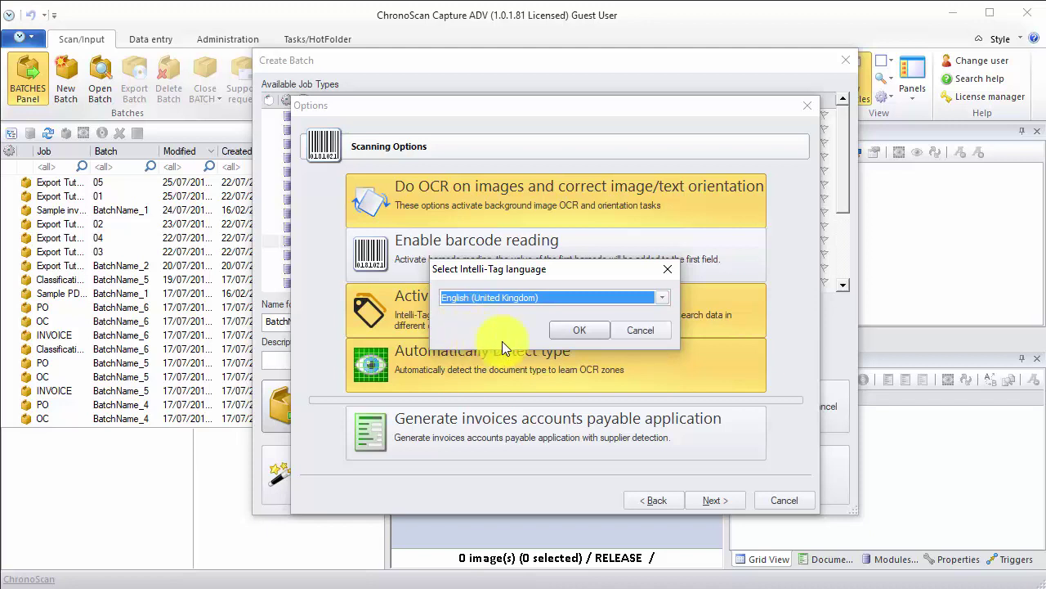
left_click(572, 331)
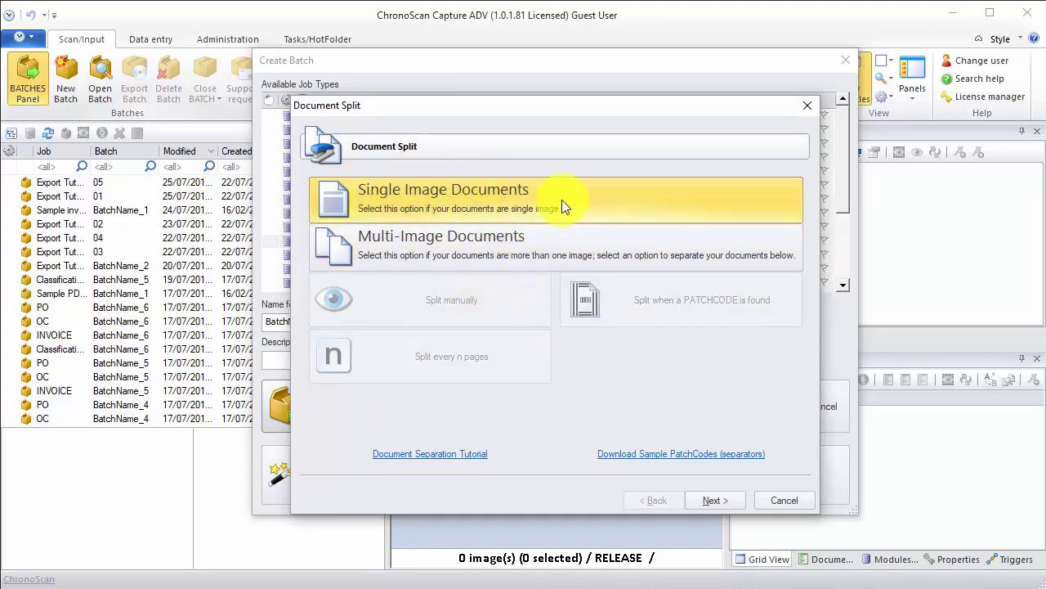
Keep single-image documents, use Invoice Fields, accept output settings, and finish after reviewing the summary
left_click(695, 497)
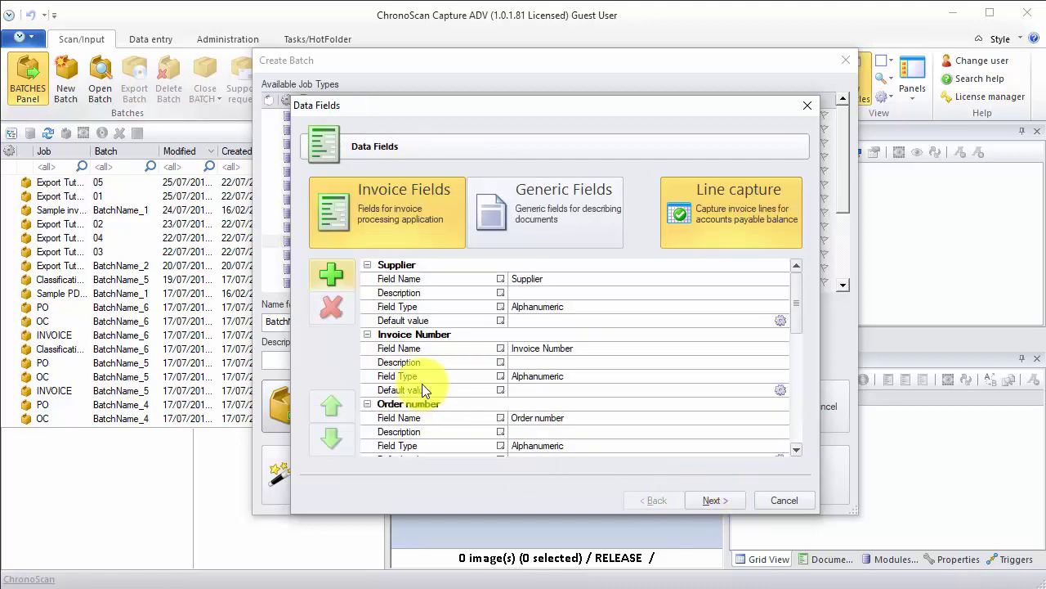
left_click(390, 196)
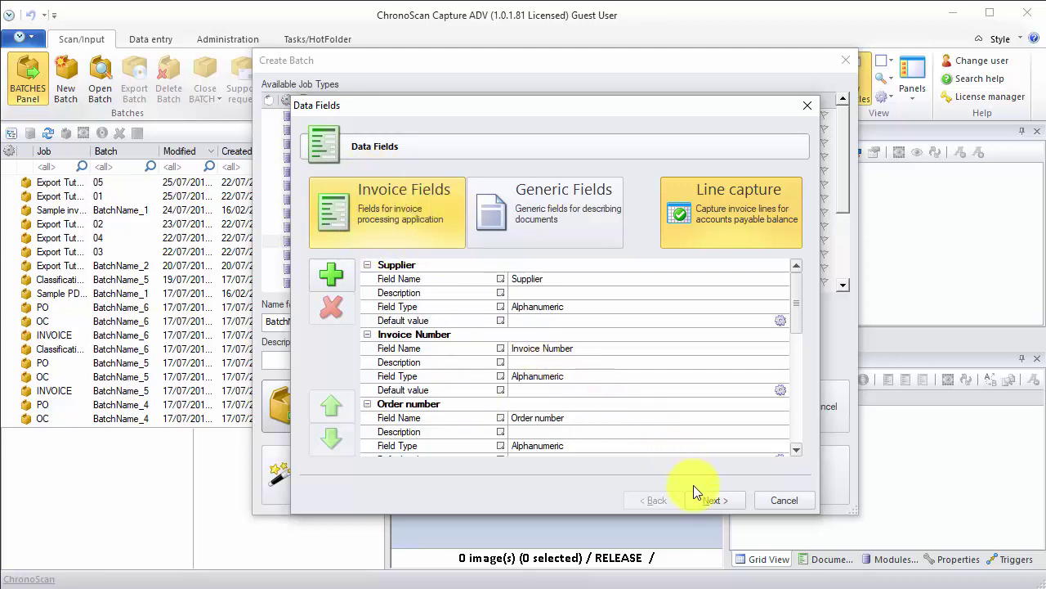
left_click(711, 500)
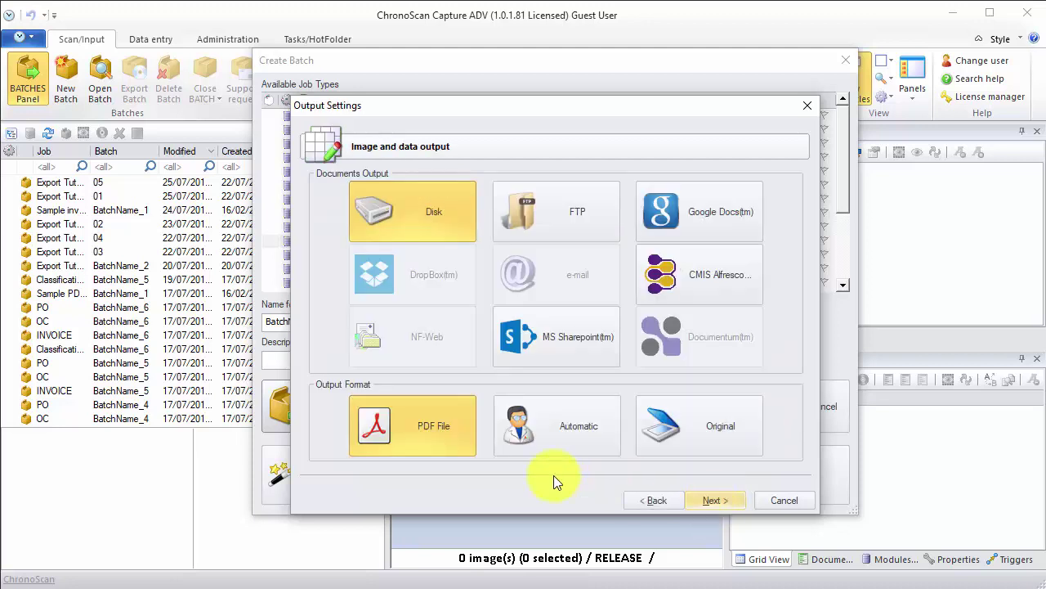
left_click(710, 502)
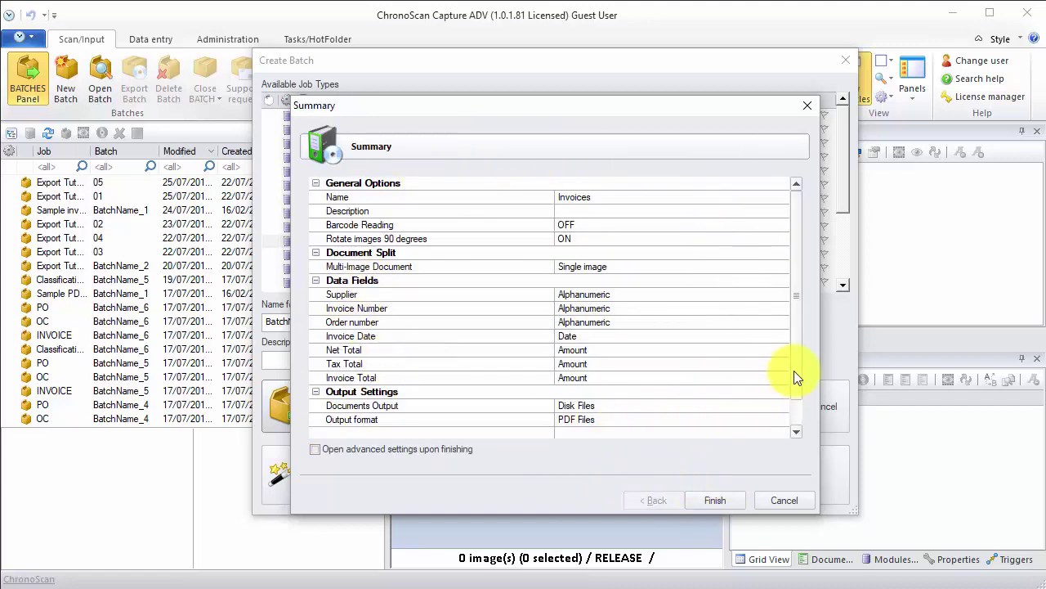
left_click_drag(799, 300, 803, 357)
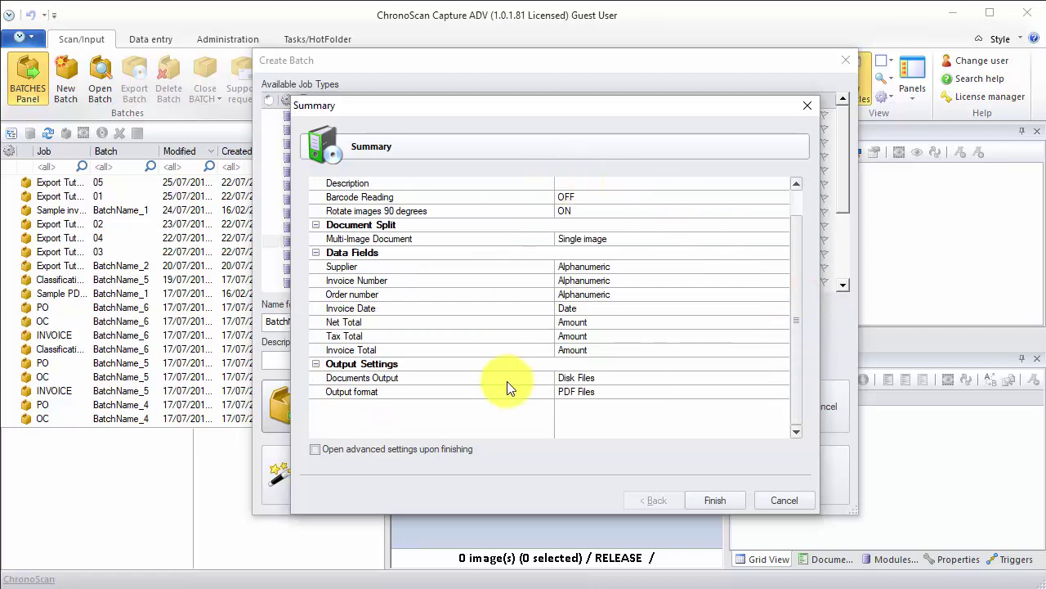
left_click_drag(797, 369, 800, 329)
left_click(717, 502)
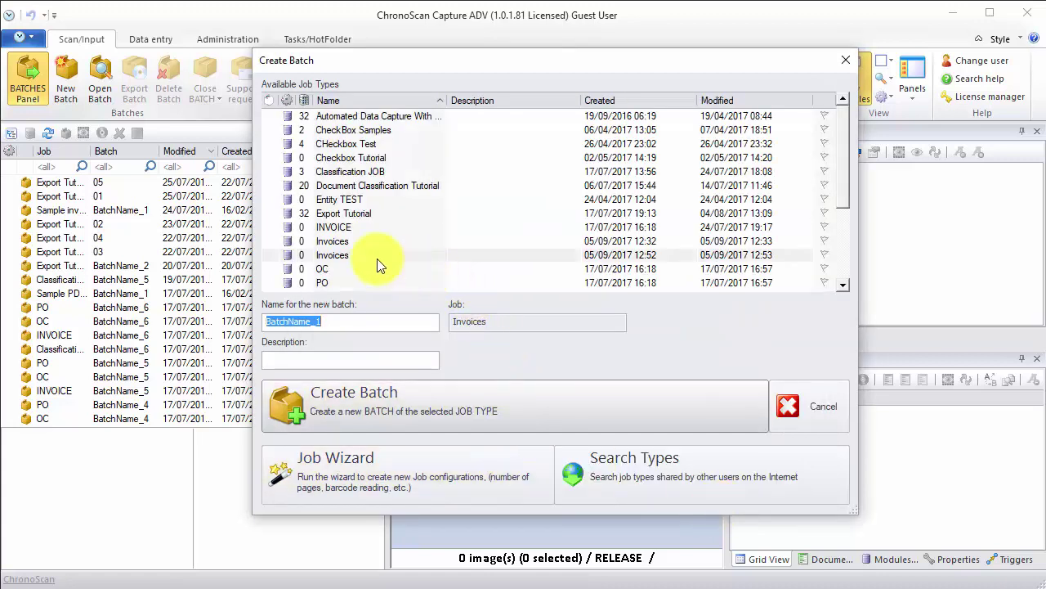
Create a batch for the Invoices job, import the 32 invoice files, and select every document
left_click(331, 256)
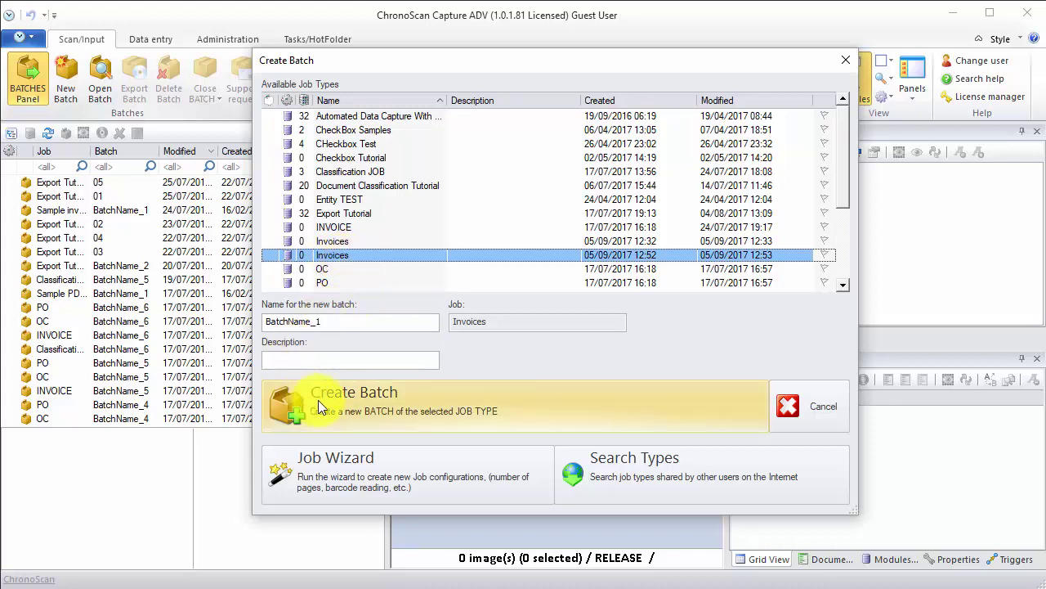
left_click(341, 408)
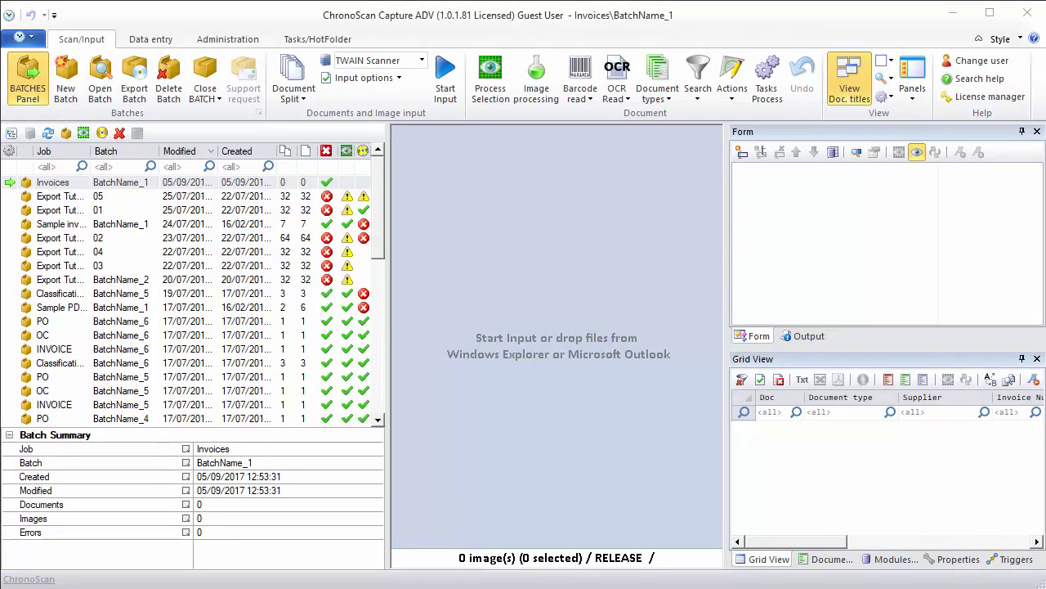
left_click_drag(367, 483, 514, 319)
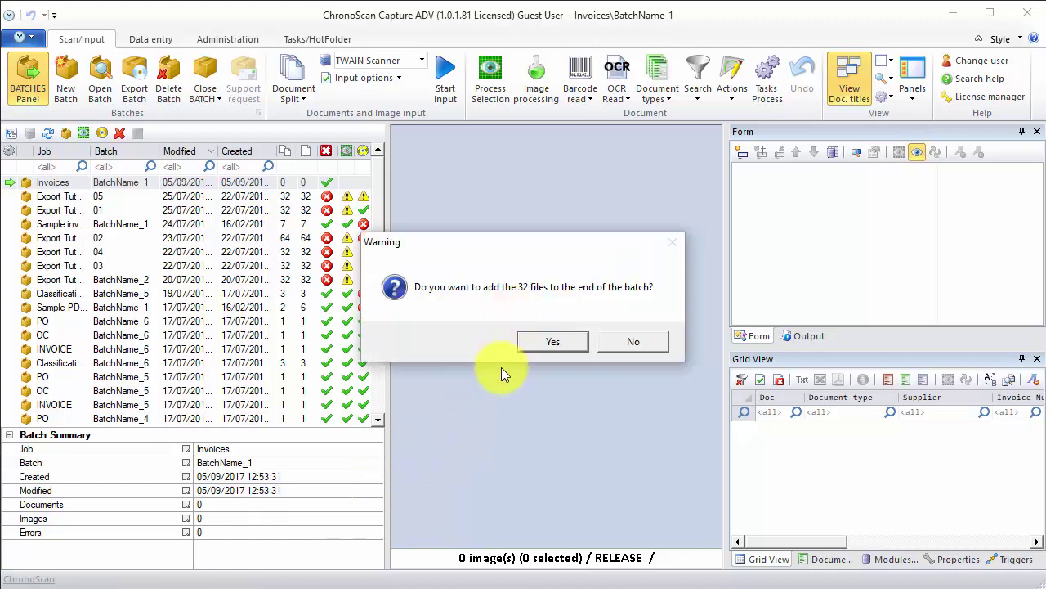
left_click(543, 341)
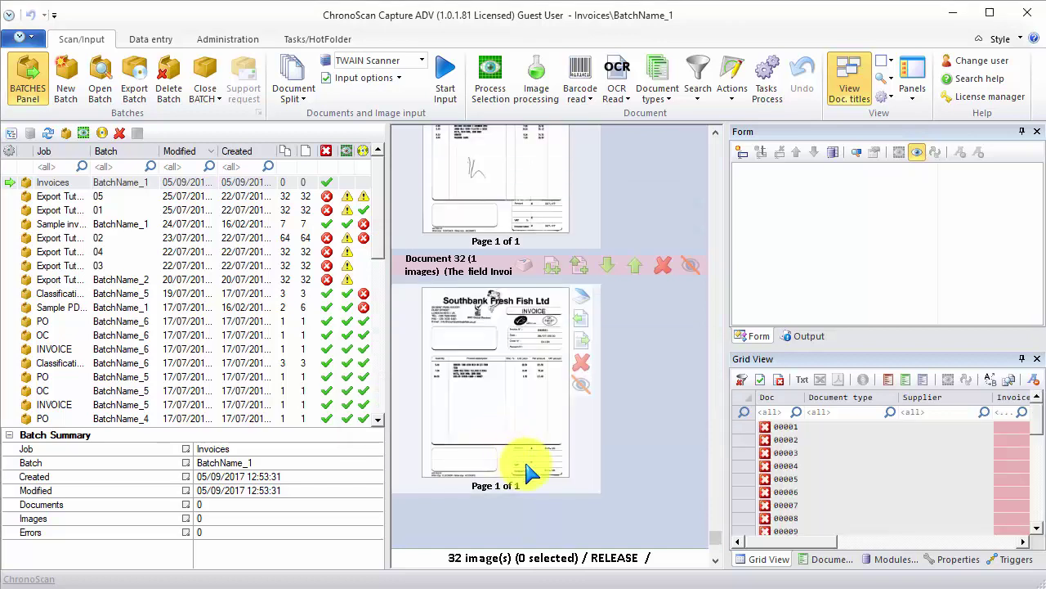
left_click(749, 397)
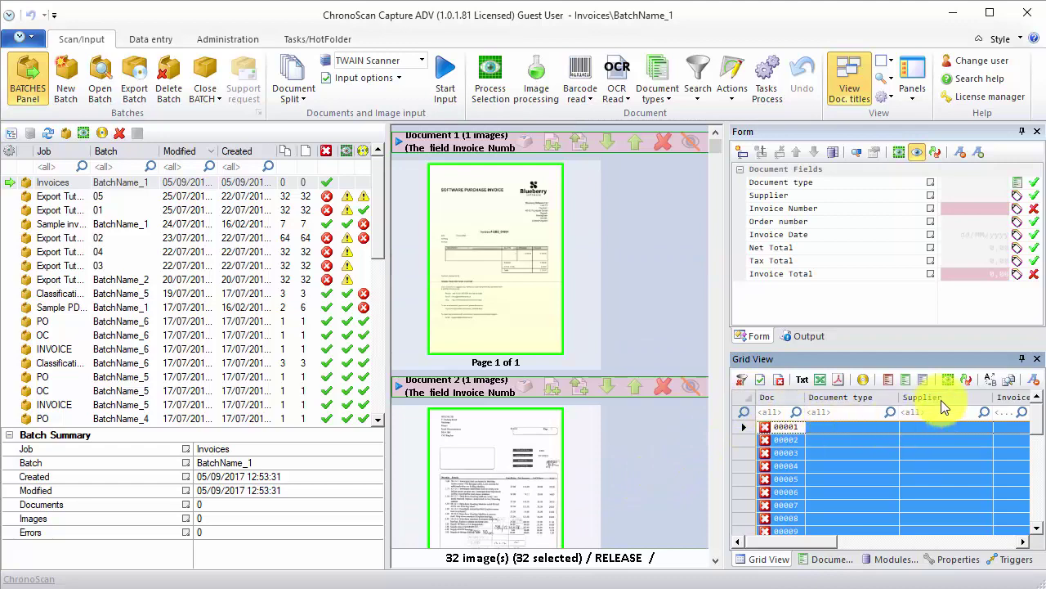
OCR-process all 32 selected documents, widen the side panels, and open document 00005 for data entry
left_click(949, 380)
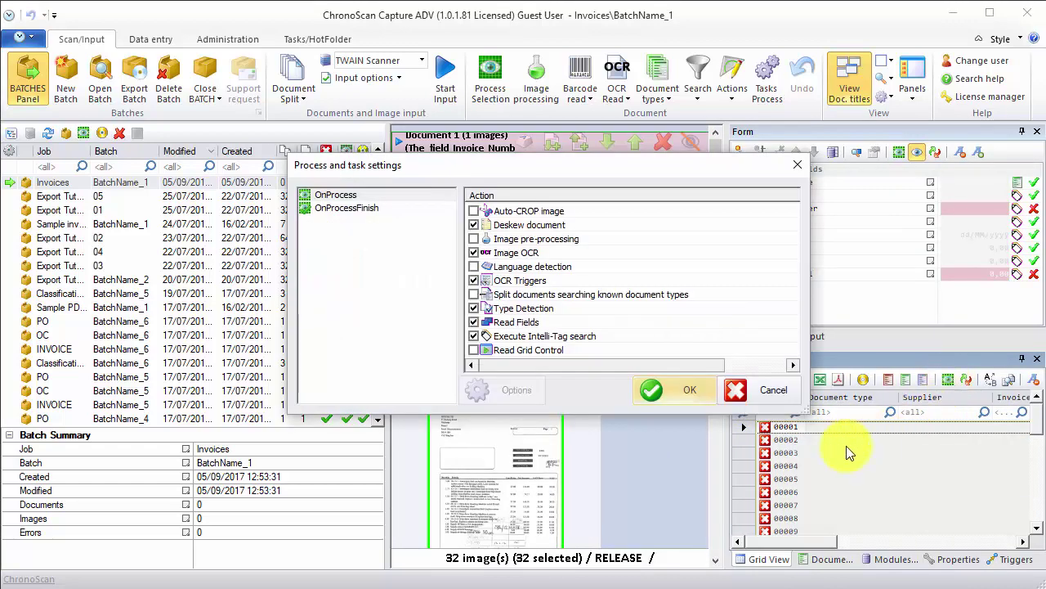
left_click(668, 396)
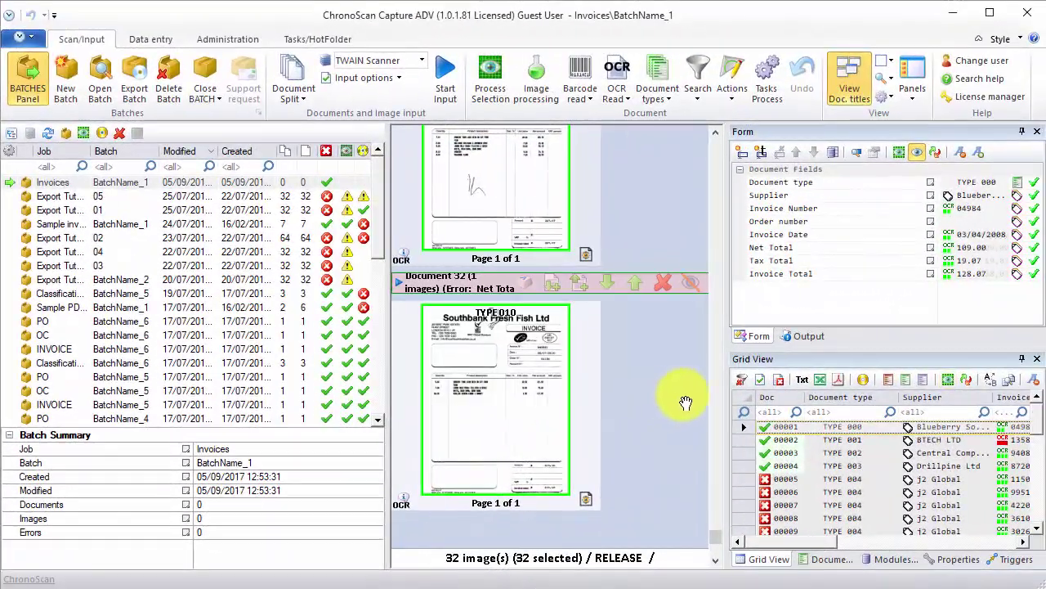
left_click_drag(725, 351, 677, 334)
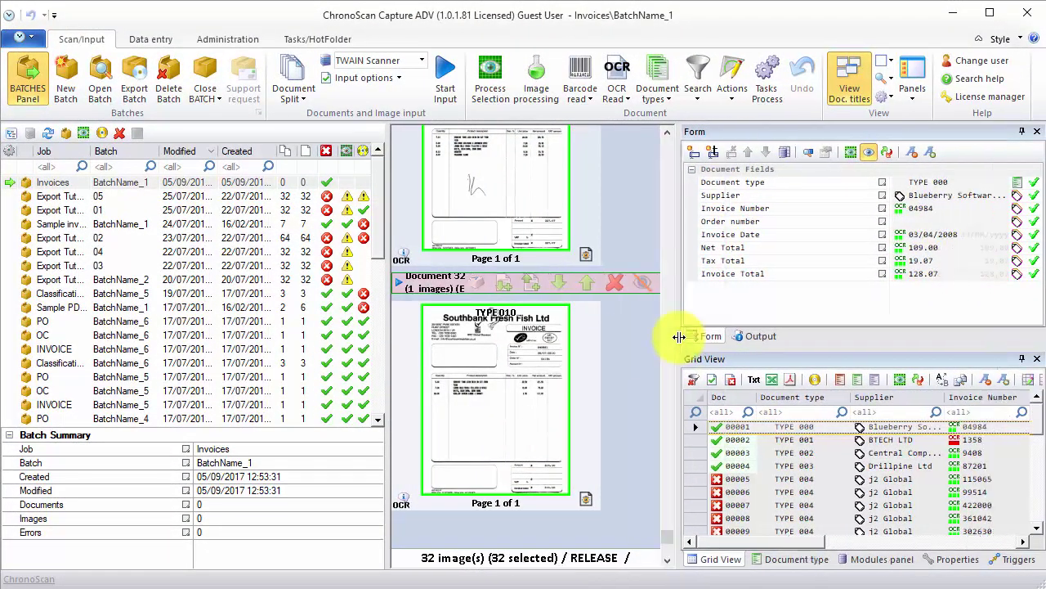
mouse_move(1034, 427)
left_mouse_down()
mouse_move(1041, 532)
mouse_move(1041, 429)
left_mouse_up()
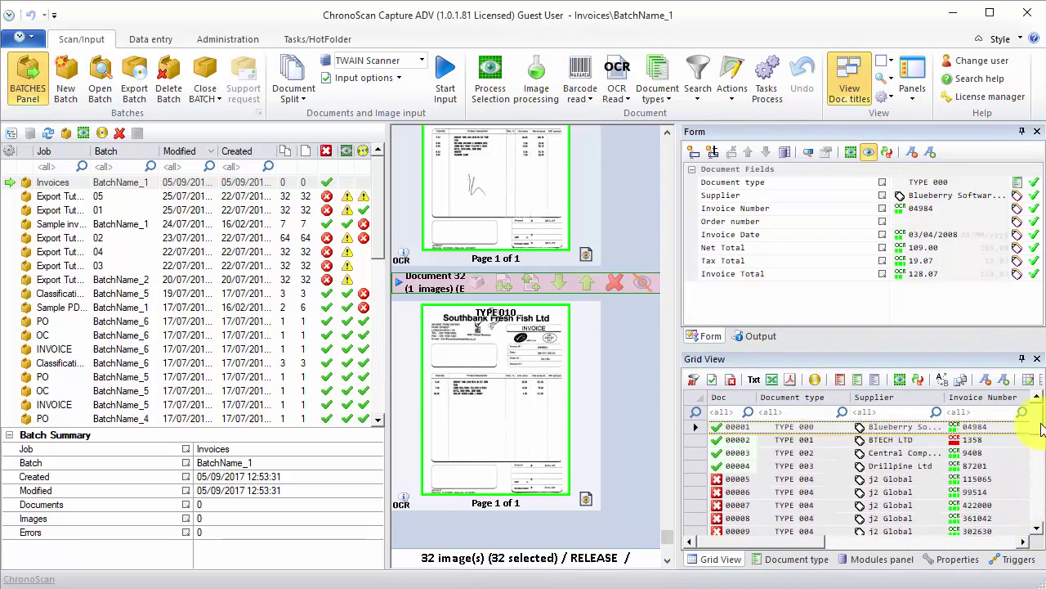
left_click(698, 480)
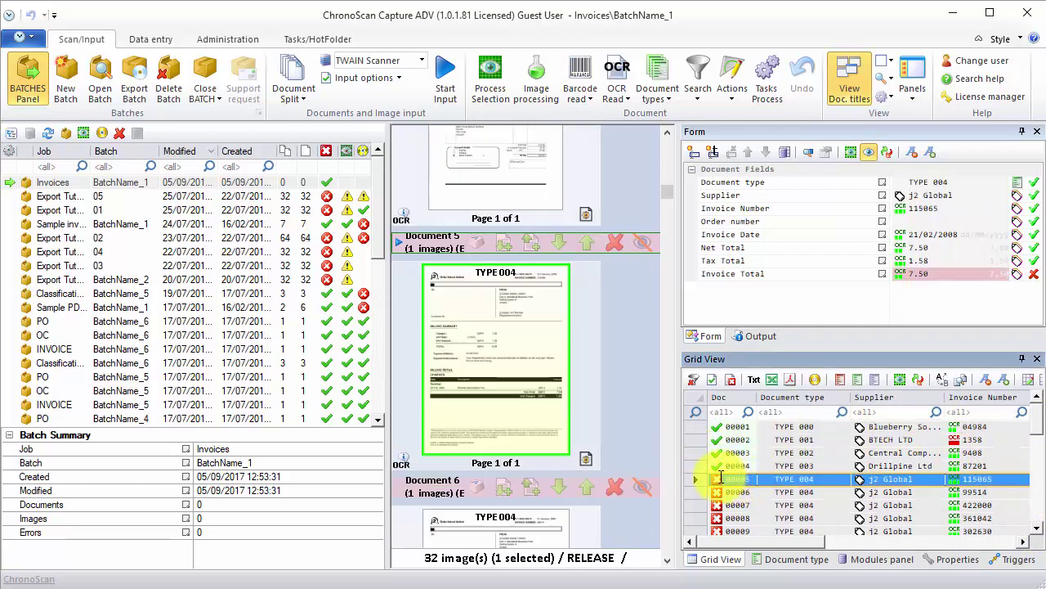
double_click(693, 479)
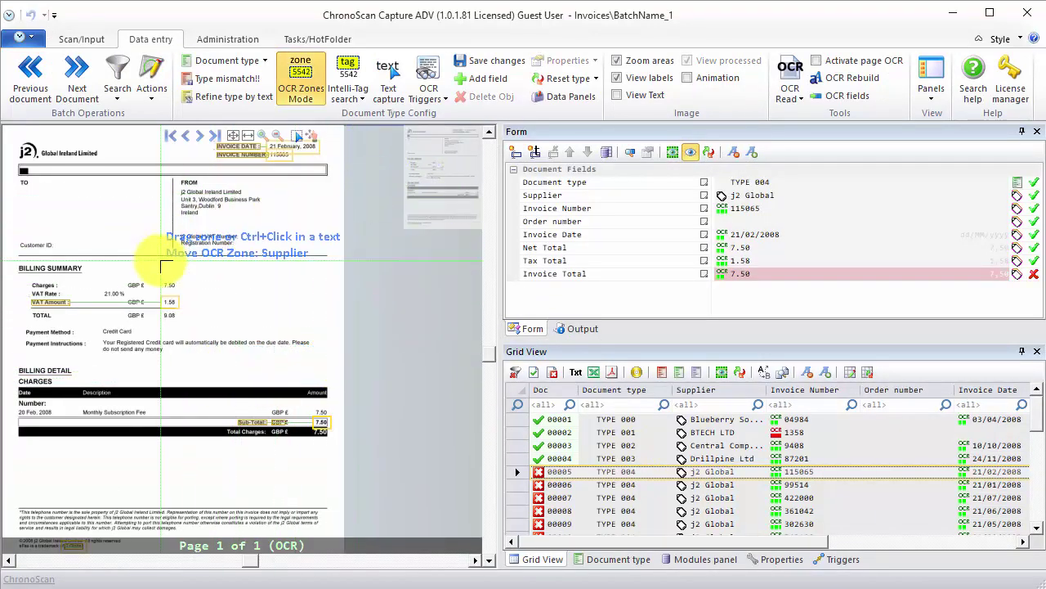
Inspect invoice 00005's failing Invoice Total and pan the image to the billing summary showing 9.08
left_click_drag(152, 350, 210, 345)
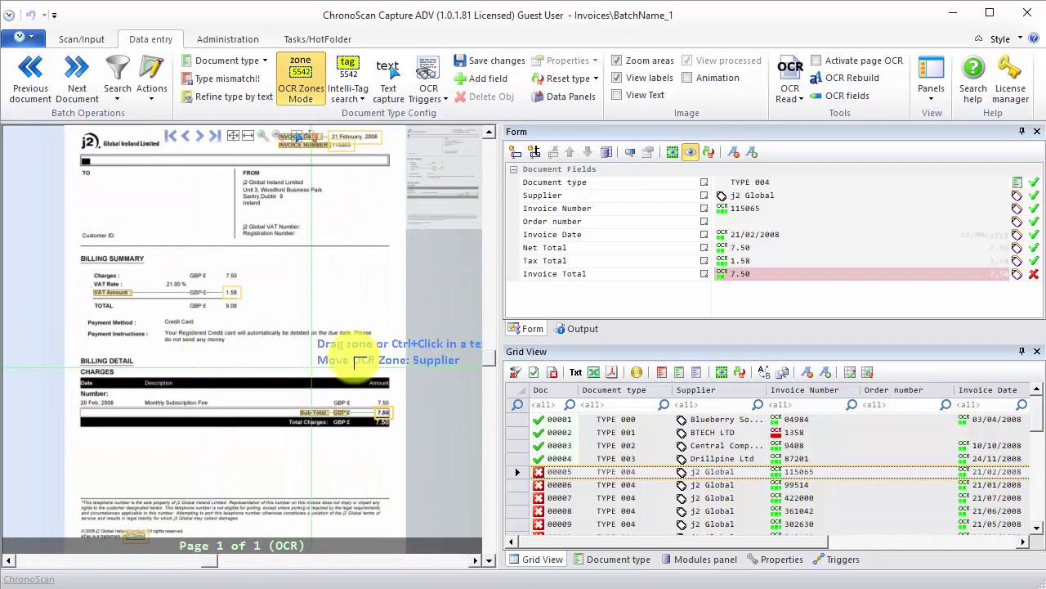
left_click(780, 275)
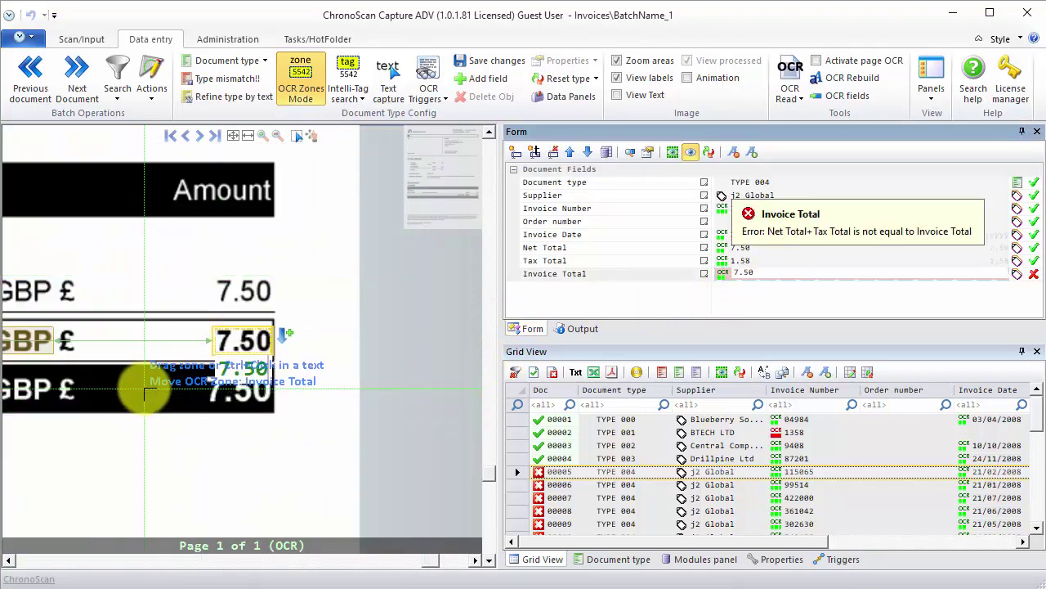
scroll(144, 392, "down", 1)
scroll(119, 389, "down", 1)
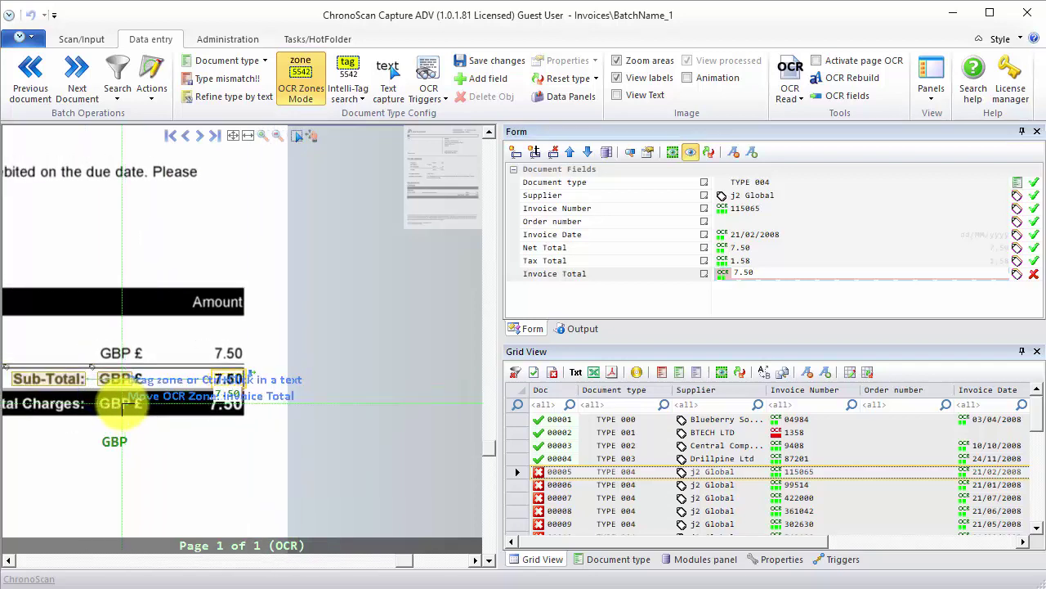
left_click_drag(133, 401, 304, 476)
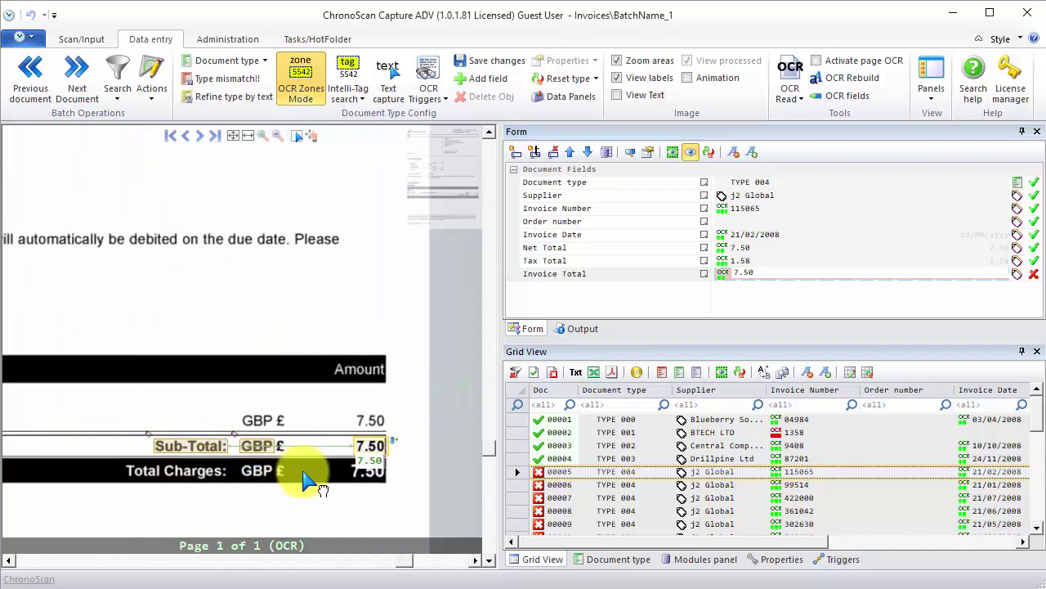
left_click_drag(175, 319, 425, 427)
left_click_drag(222, 362, 316, 387)
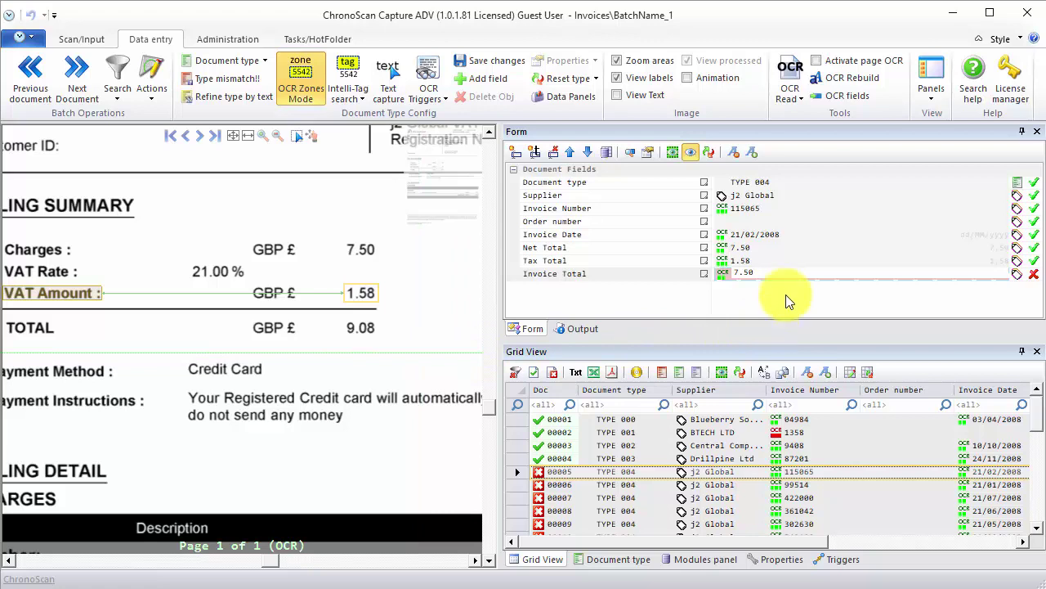
left_click(776, 272)
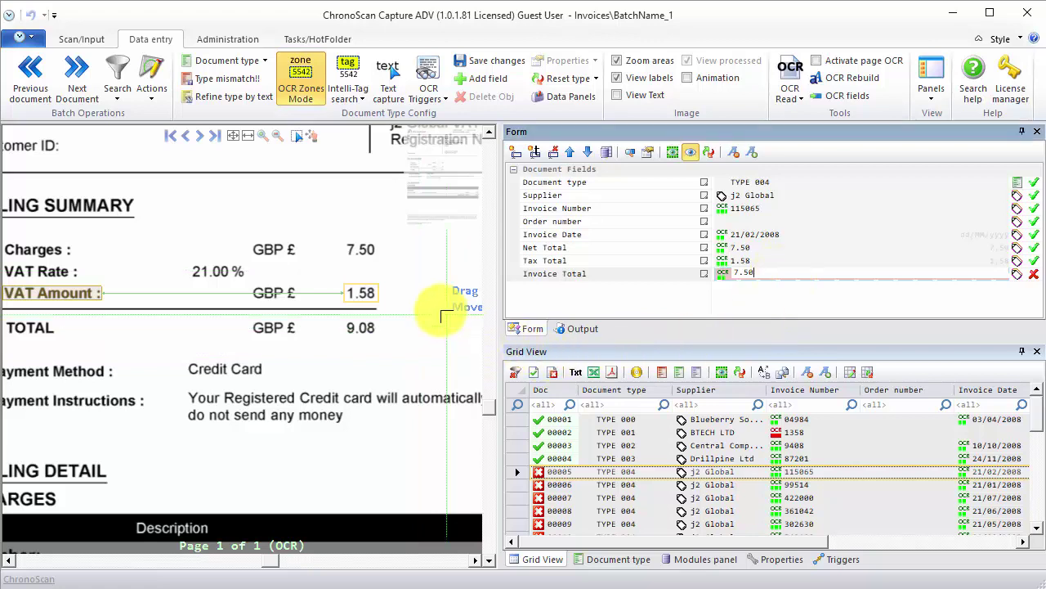
Intelli-Tag Invoice Total to the invoice's TOTAL label so the field reads 9.08
left_click(353, 74)
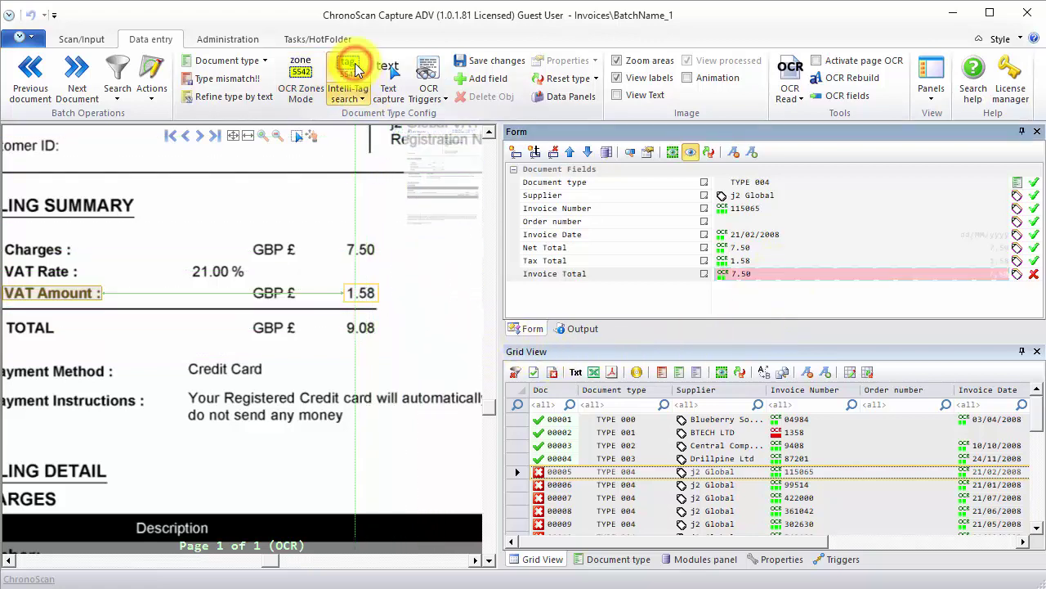
scroll(162, 380, "down", 2)
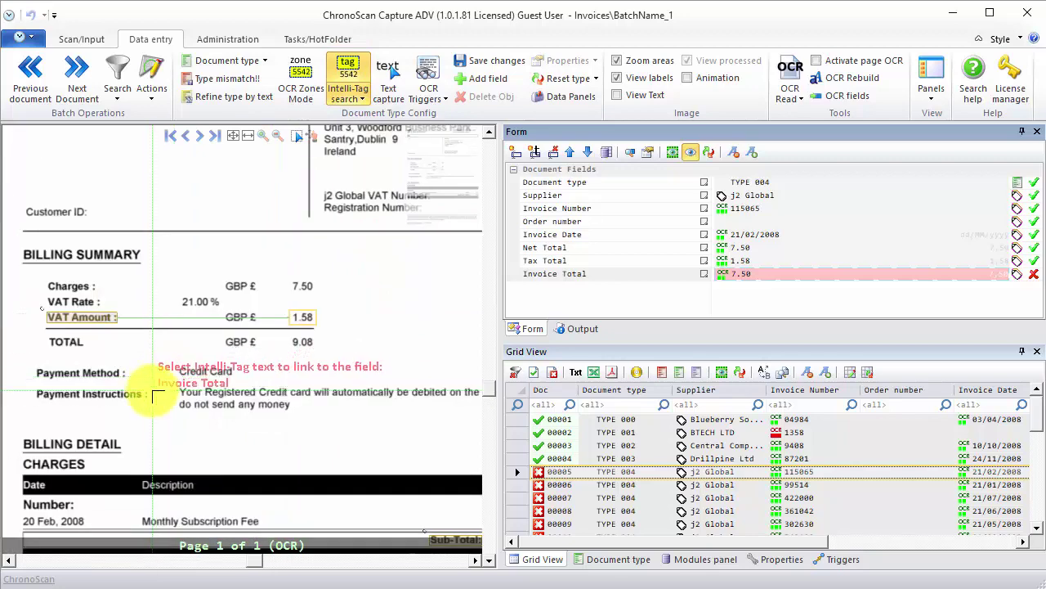
scroll(147, 389, "down", 1)
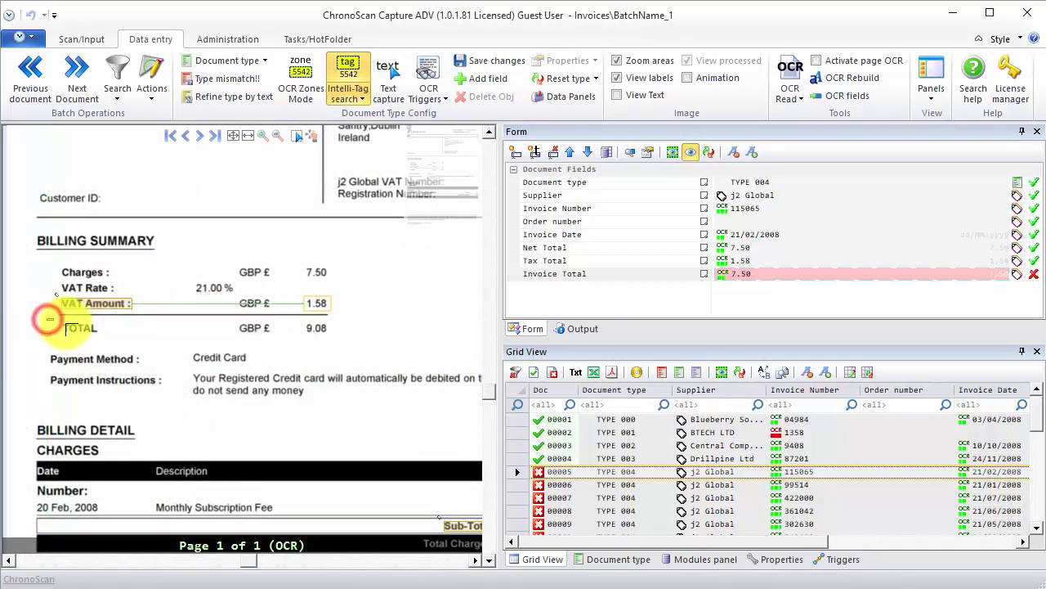
left_click_drag(48, 320, 143, 339)
left_click(170, 342)
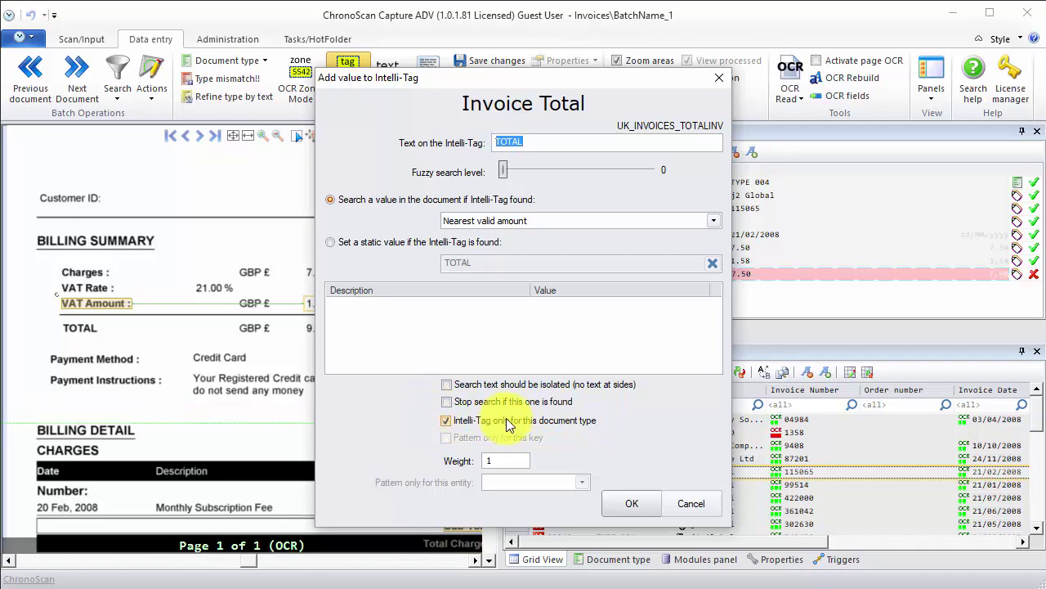
left_click(636, 505)
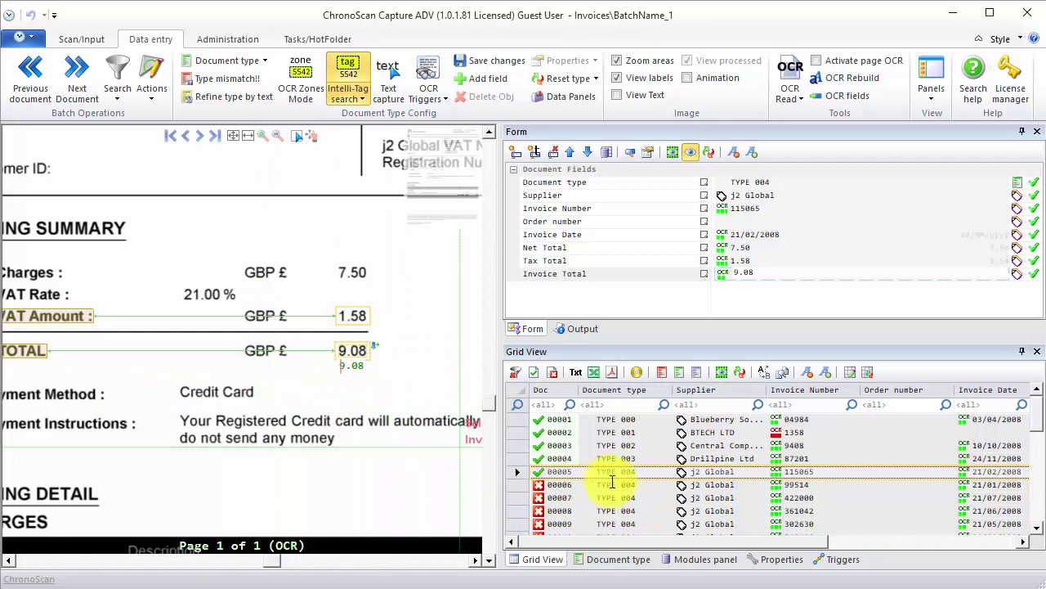
left_click_drag(1040, 422, 1039, 442)
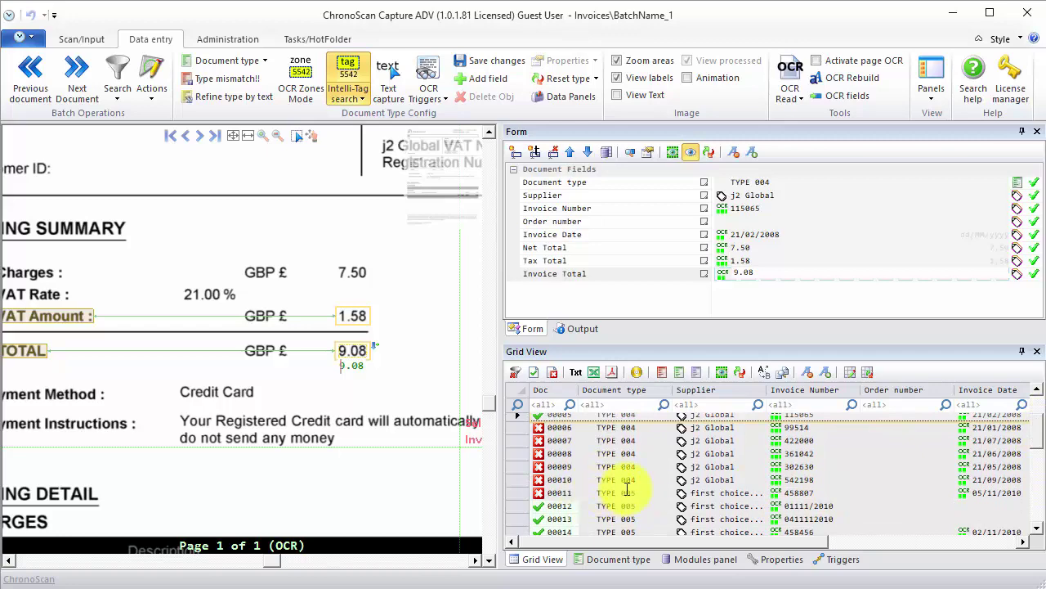
Open first choice invoice 00011 and review its Invoice Total, Tax Total and Net Total fields
left_click(519, 493)
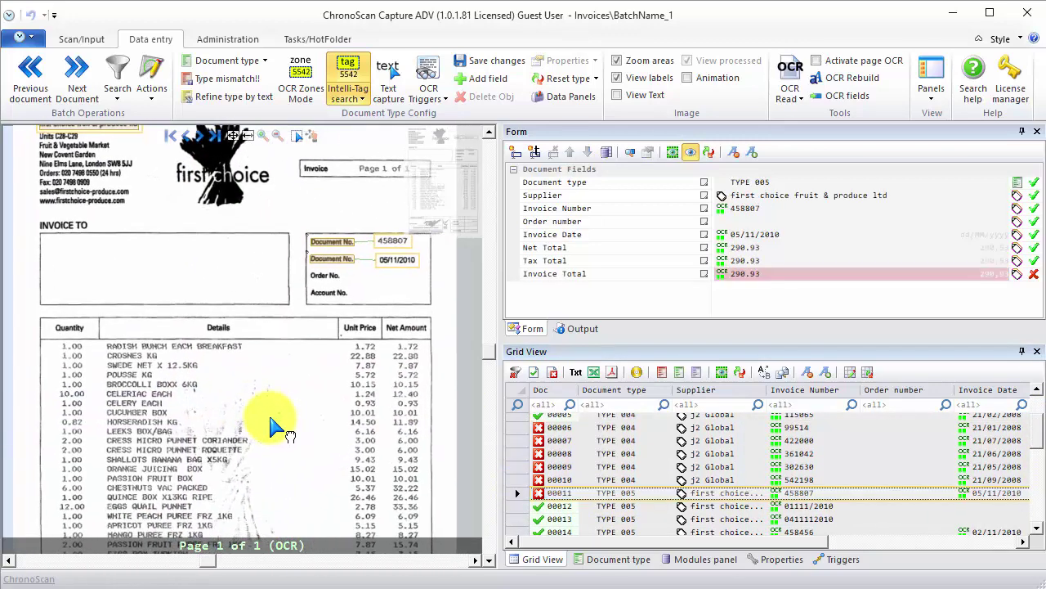
left_click(774, 272)
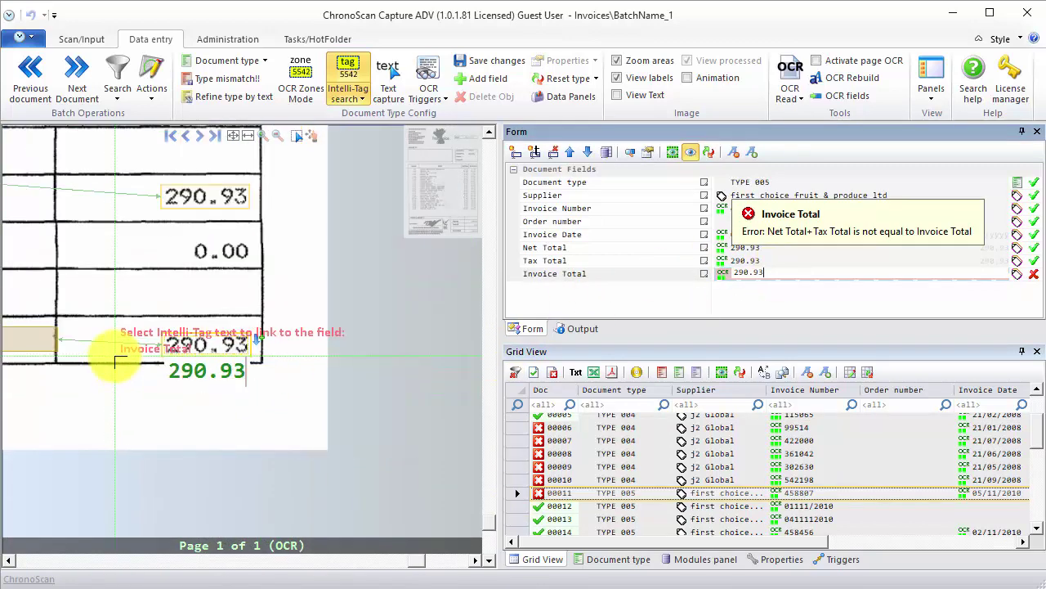
scroll(303, 392, "down", 3)
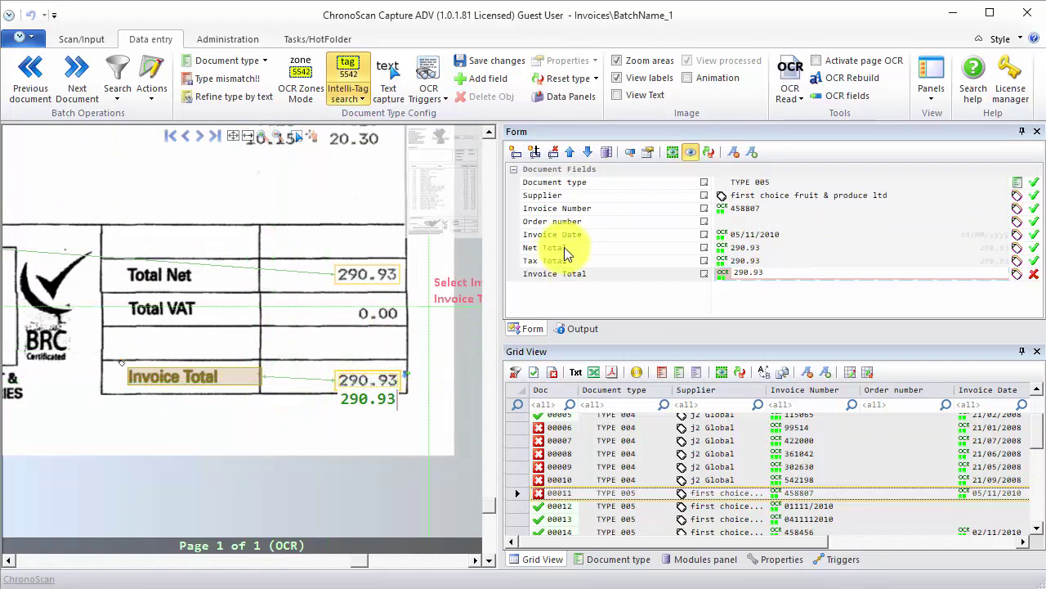
left_click(776, 262)
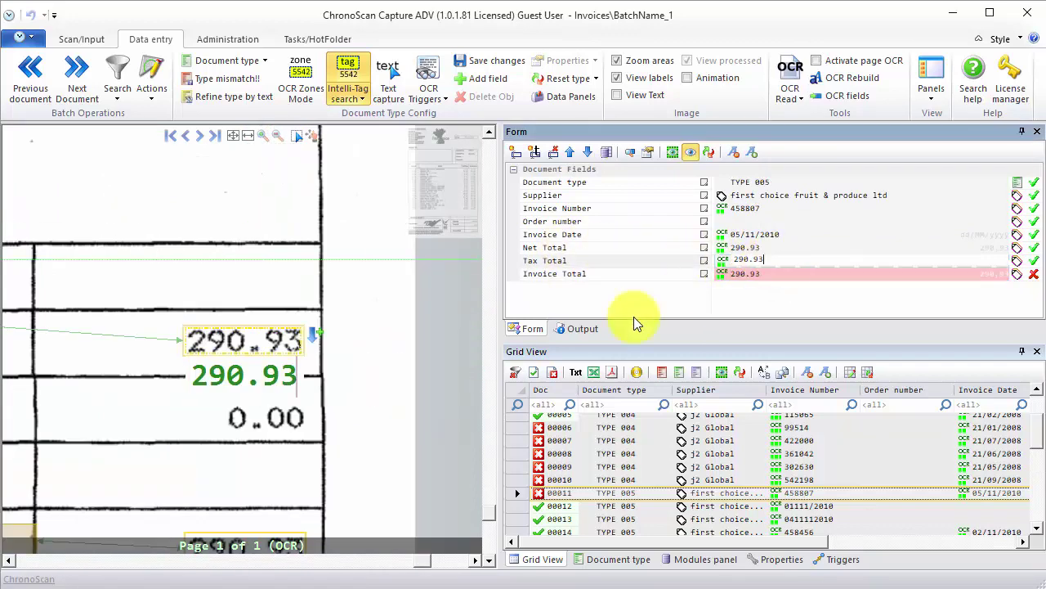
left_click(174, 378)
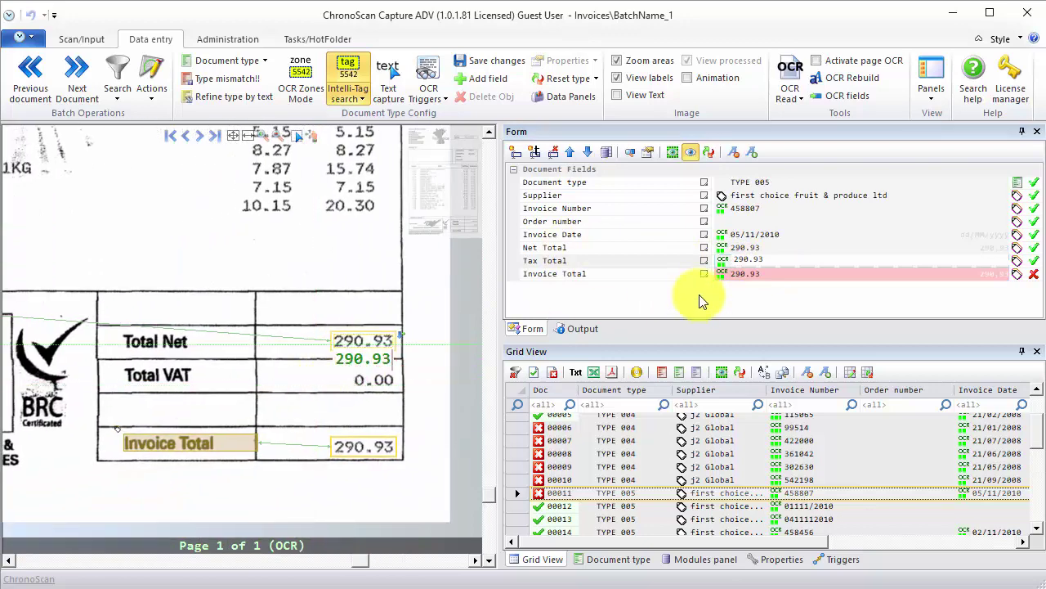
left_click(771, 248)
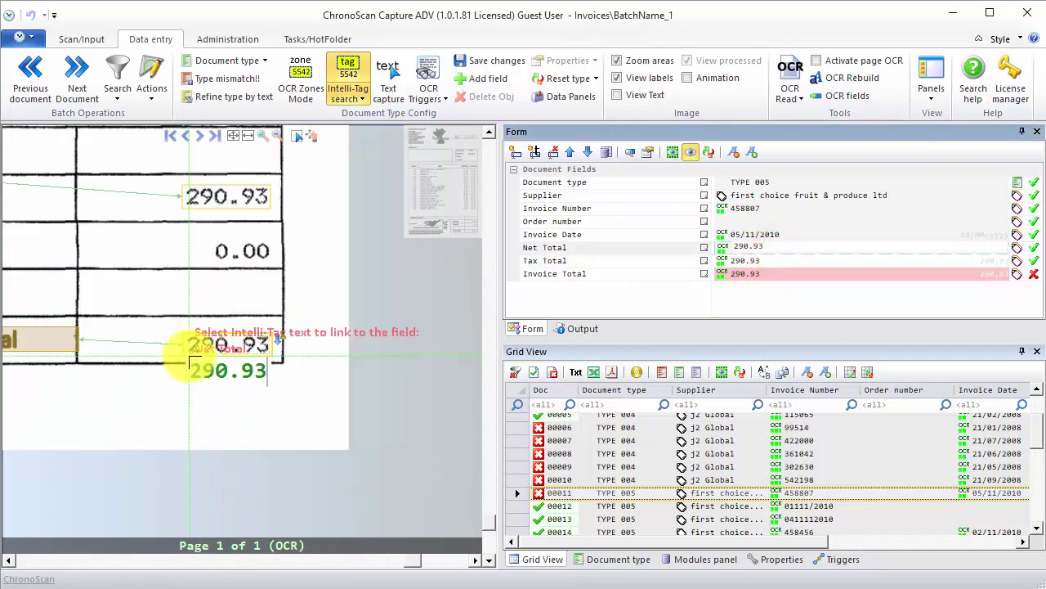
left_click(163, 380)
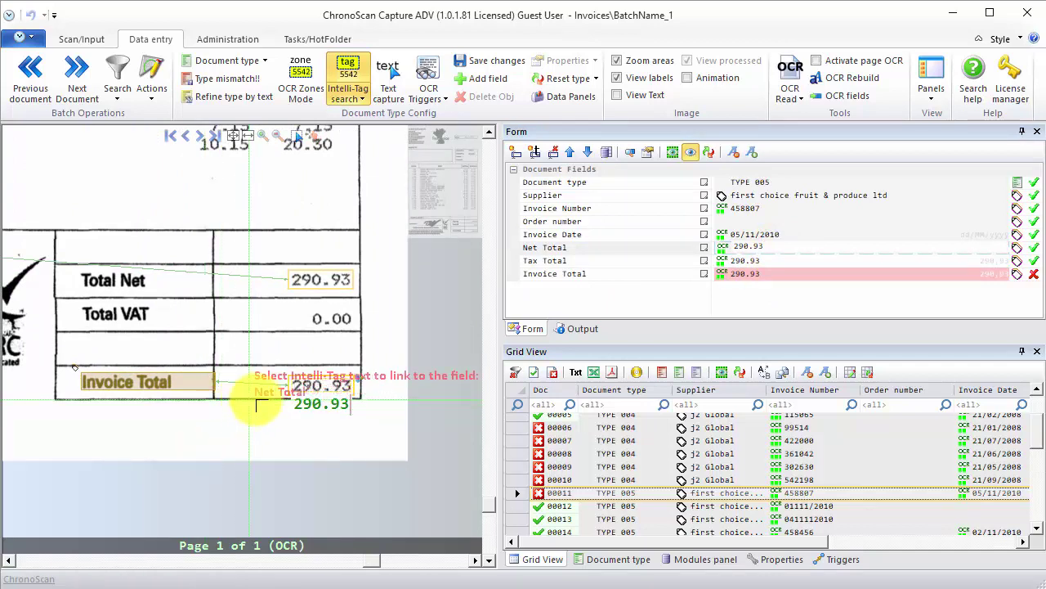
Intelli-Tag the Net Total field to the invoice's Total Net label
left_click(778, 246)
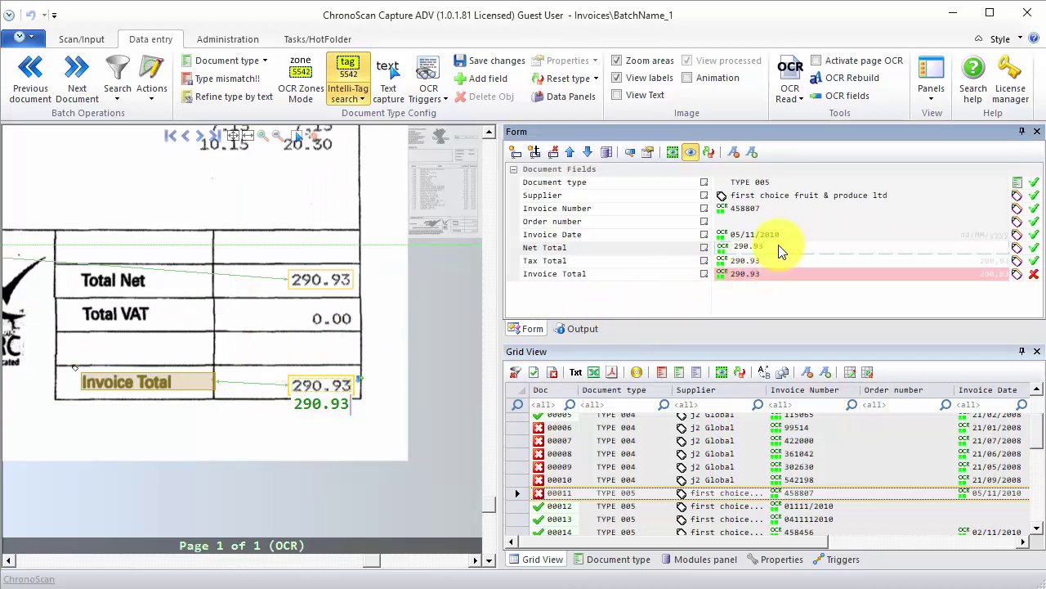
left_click(355, 64)
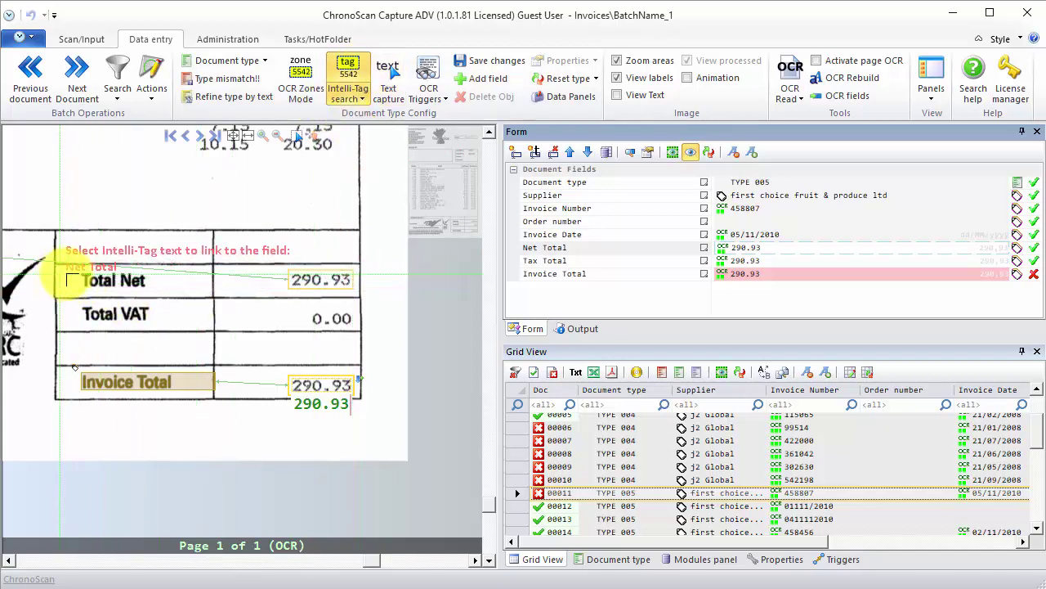
left_click_drag(62, 268, 181, 297)
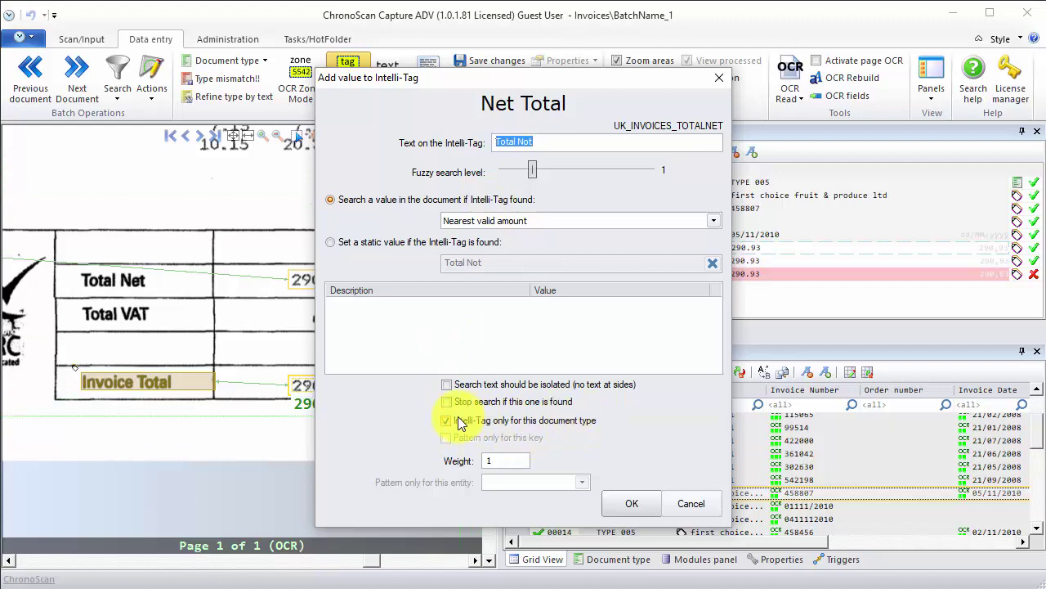
left_click(618, 503)
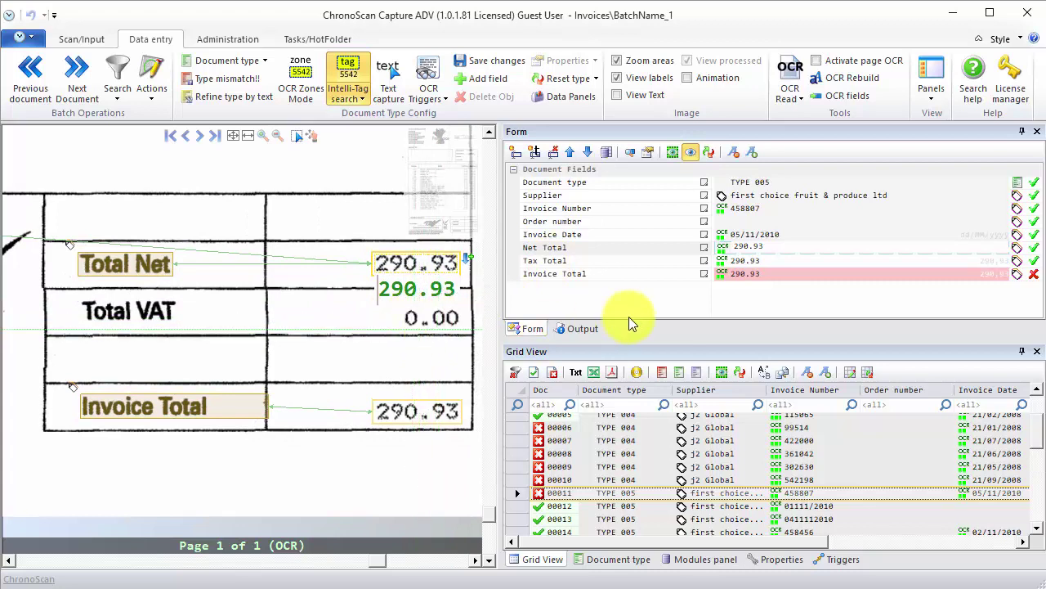
Intelli-Tag the Tax Total field to the invoice's Total VAT label
left_click(773, 262)
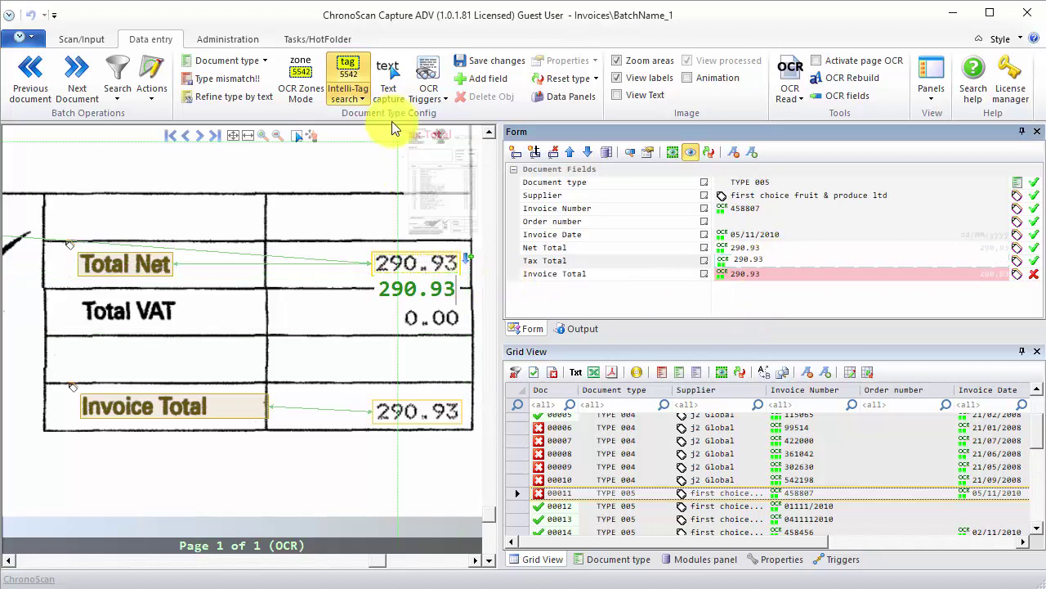
left_click(352, 74)
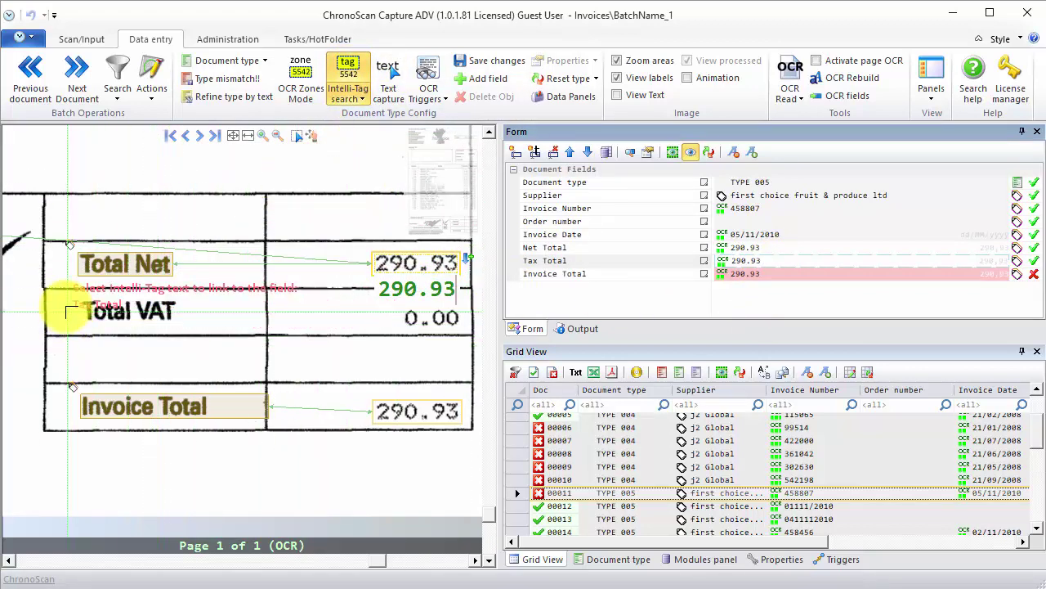
mouse_move(49, 291)
left_mouse_down()
mouse_move(65, 327)
mouse_move(194, 331)
left_mouse_up()
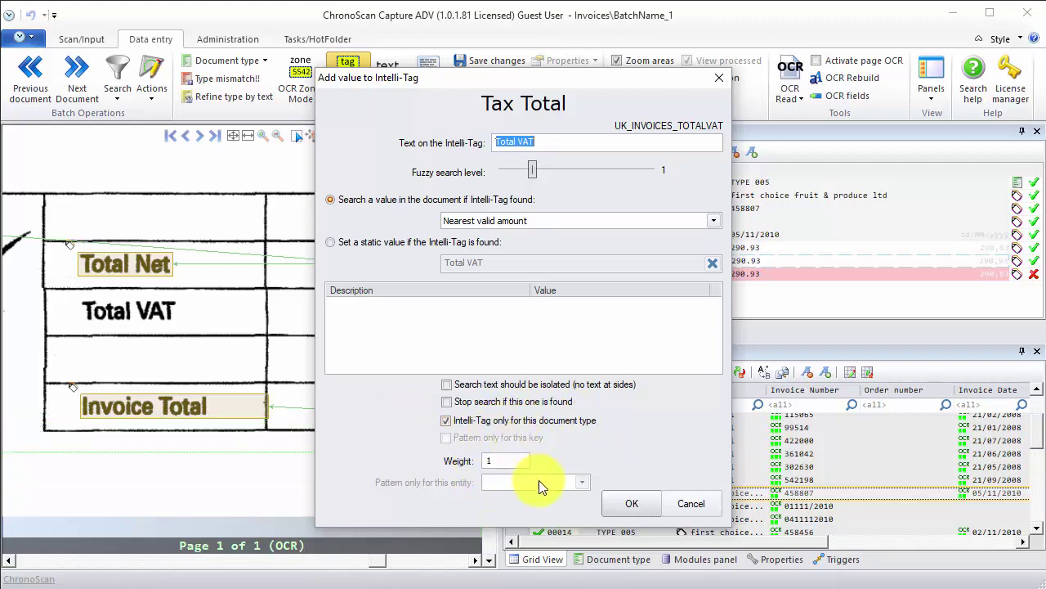
left_click(625, 503)
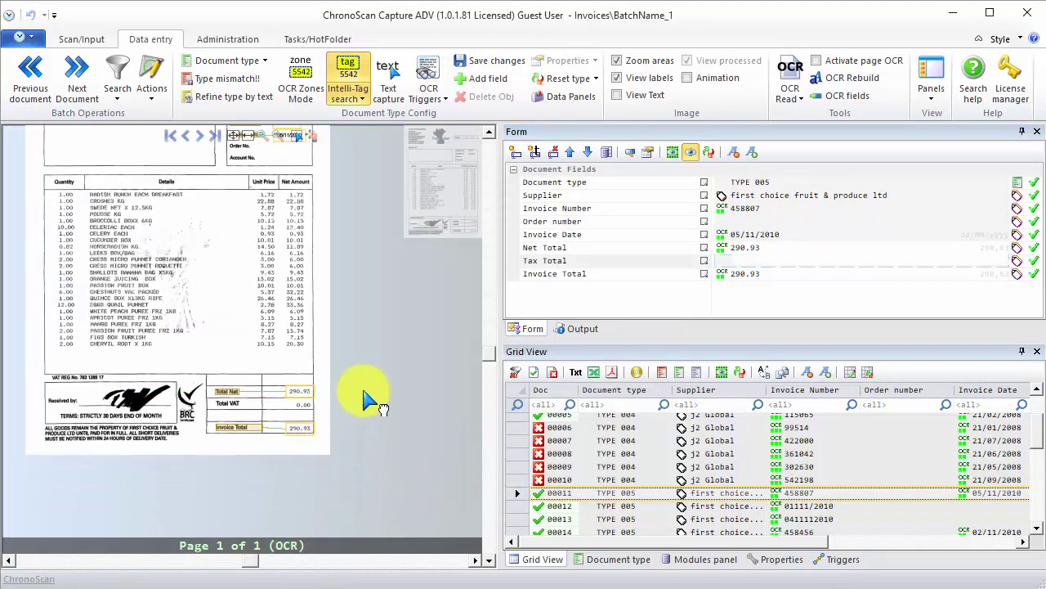
Open southbank fresh fish invoice 00029 and check its misread Invoice Number field
scroll(219, 434, "up", 2)
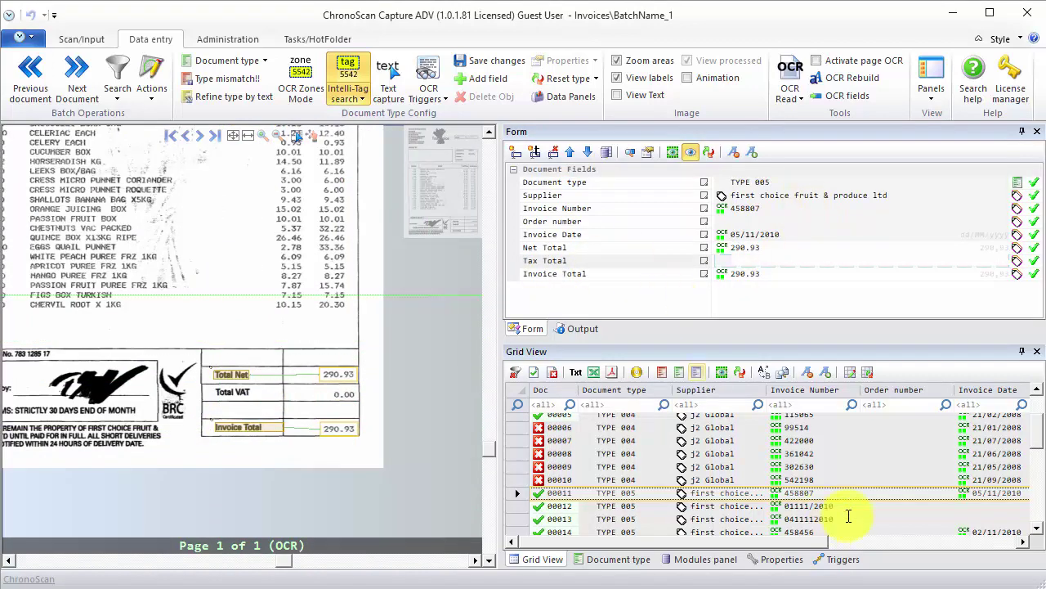
left_click_drag(1038, 439, 1040, 516)
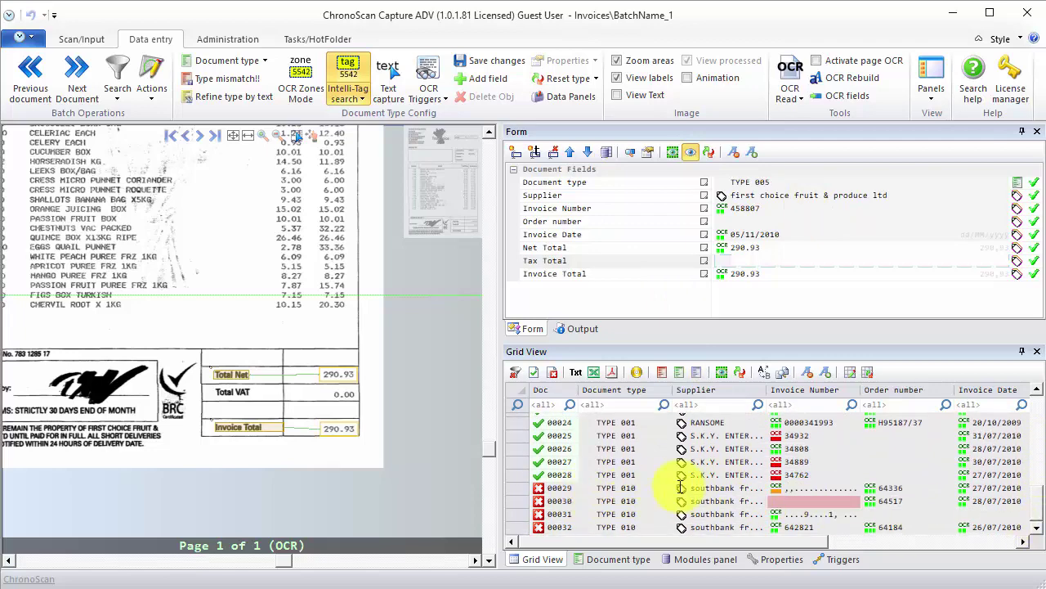
left_click(523, 490)
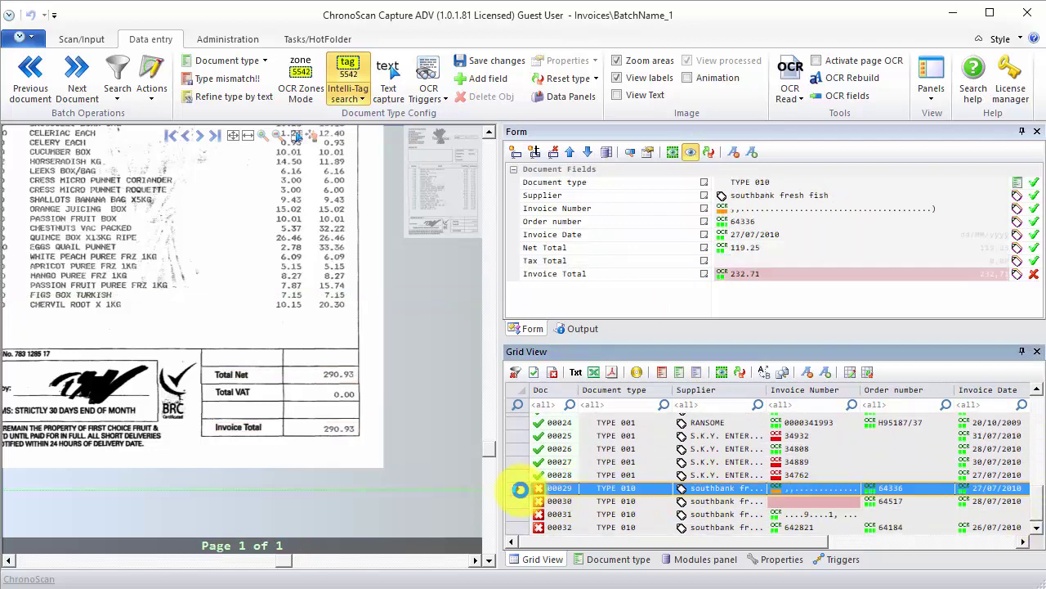
left_click(780, 214)
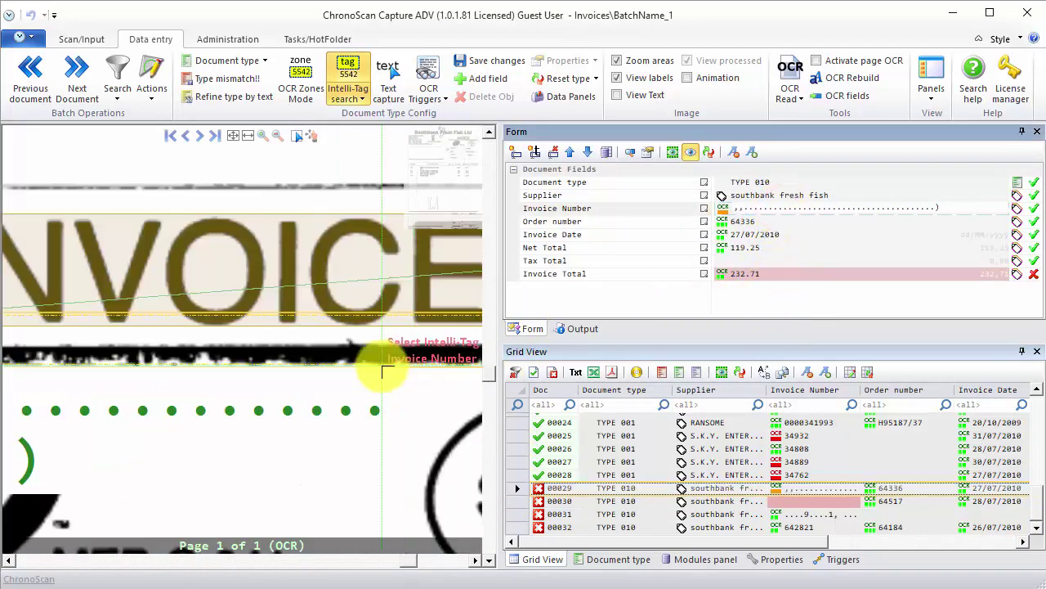
scroll(381, 360, "down", 2)
scroll(391, 406, "down", 3)
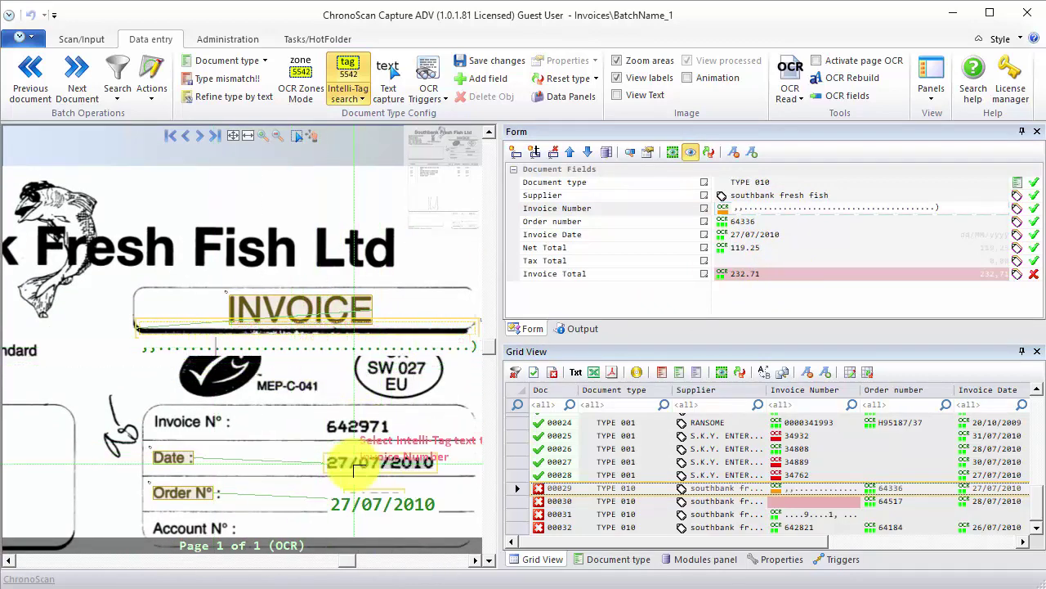
scroll(374, 385, "down", 2)
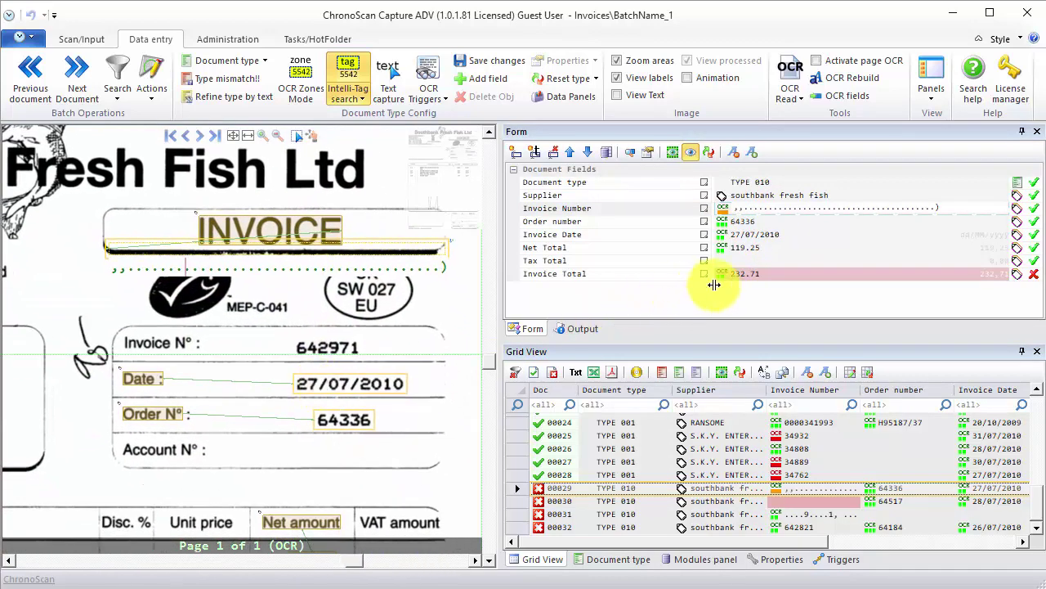
Review the invalid 232.71 Invoice Total, pan to the header's date and order number, and select Invoice Number
left_click(785, 273)
scroll(131, 417, "down", 1)
scroll(131, 417, "down", 4)
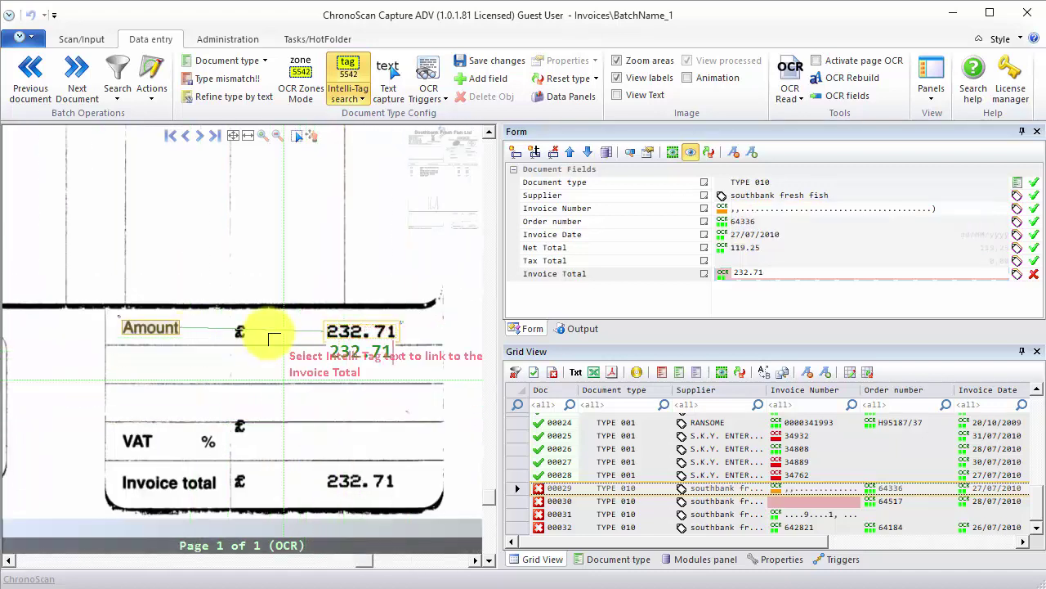
left_click_drag(310, 177, 351, 415)
left_click_drag(350, 215, 343, 349)
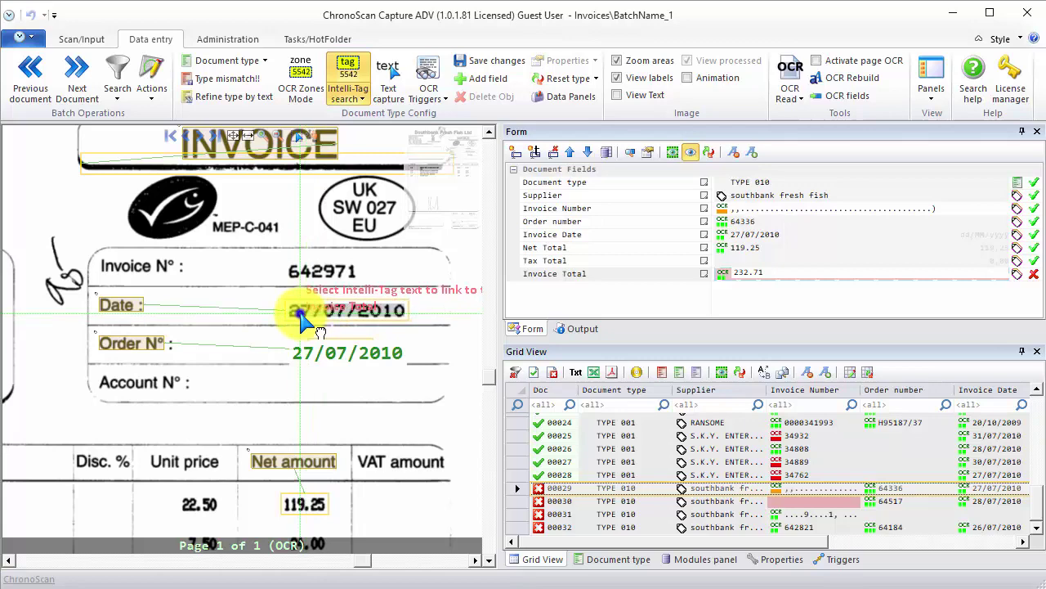
left_click_drag(301, 317, 309, 347)
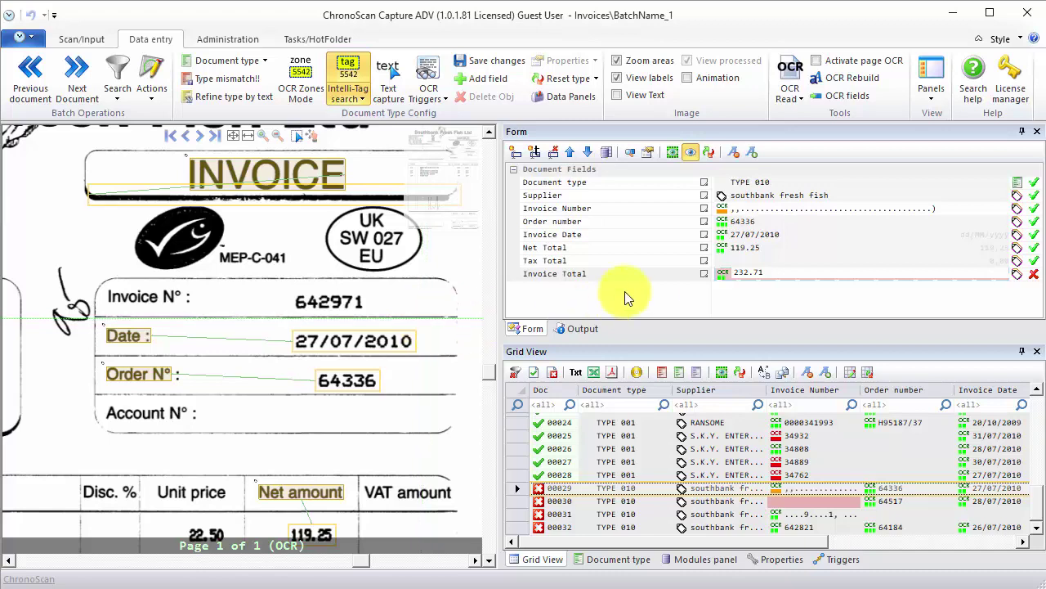
left_click(746, 210)
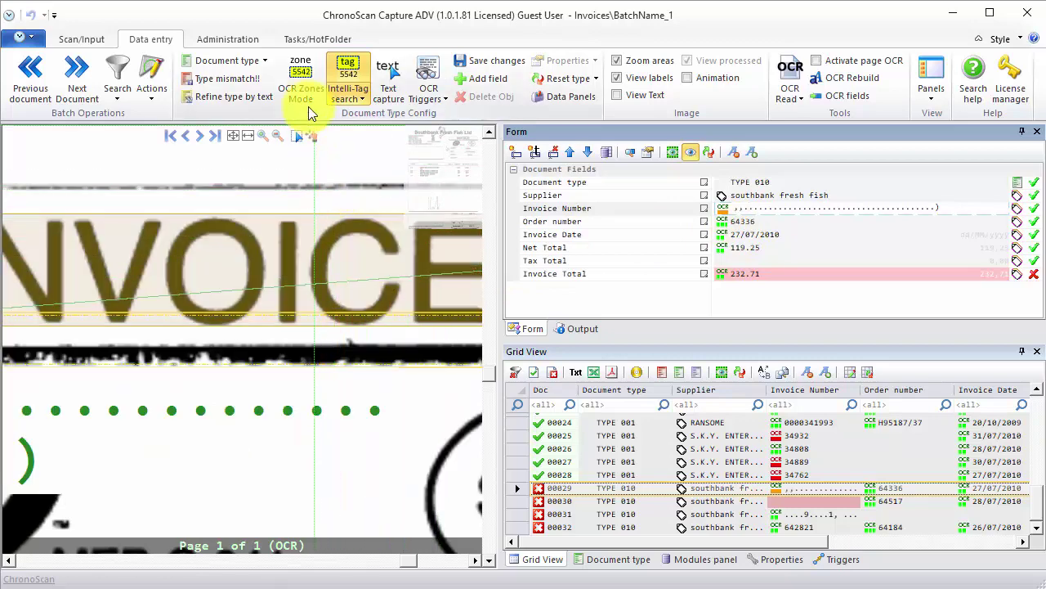
Draw an OCR zone around invoice 00029's invoice number 642971
left_click(302, 73)
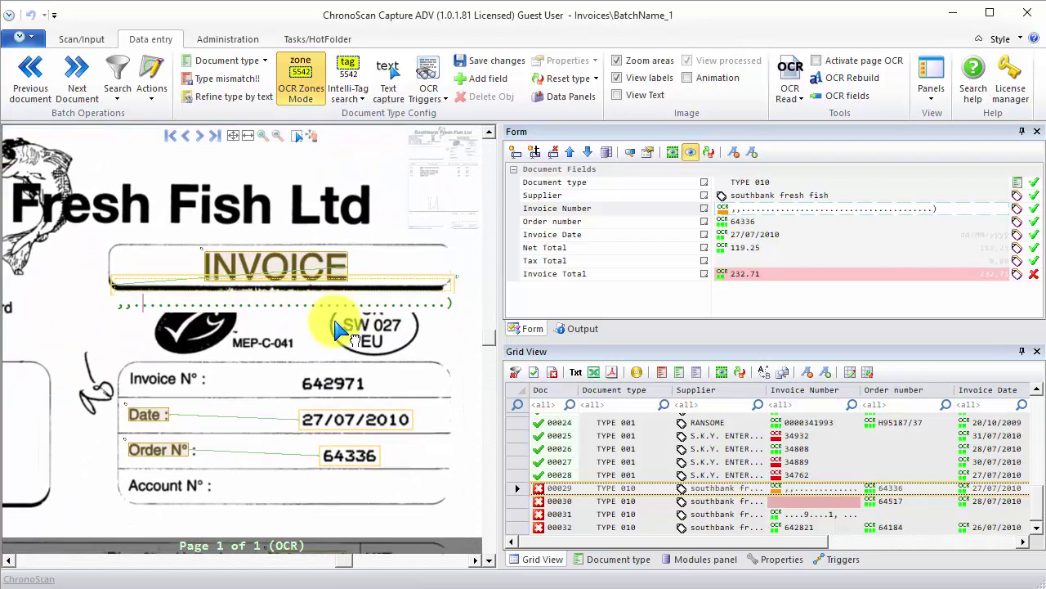
left_click_drag(265, 368, 421, 396)
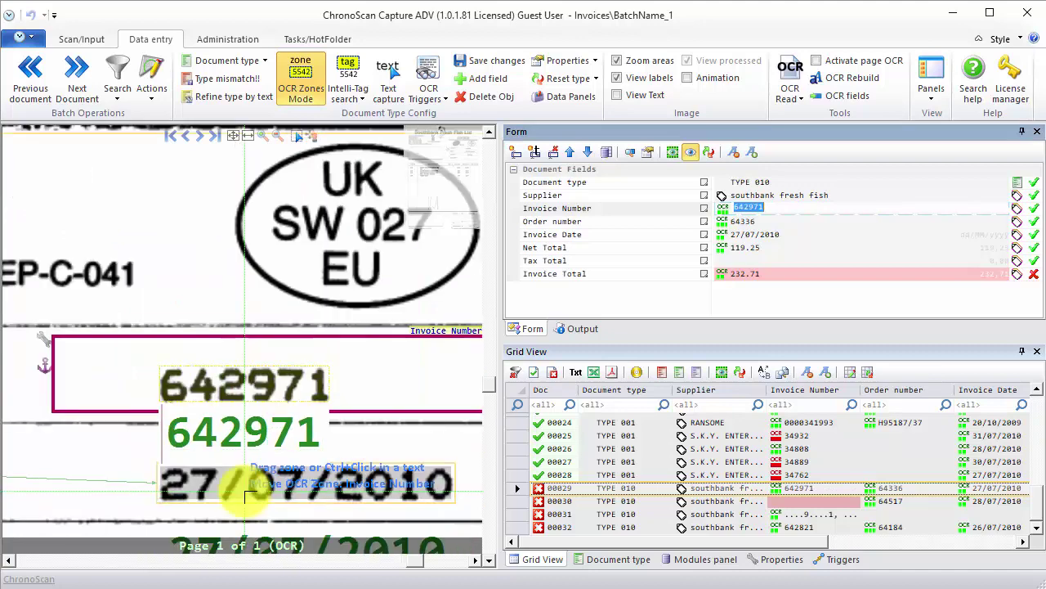
scroll(276, 392, "down", 3)
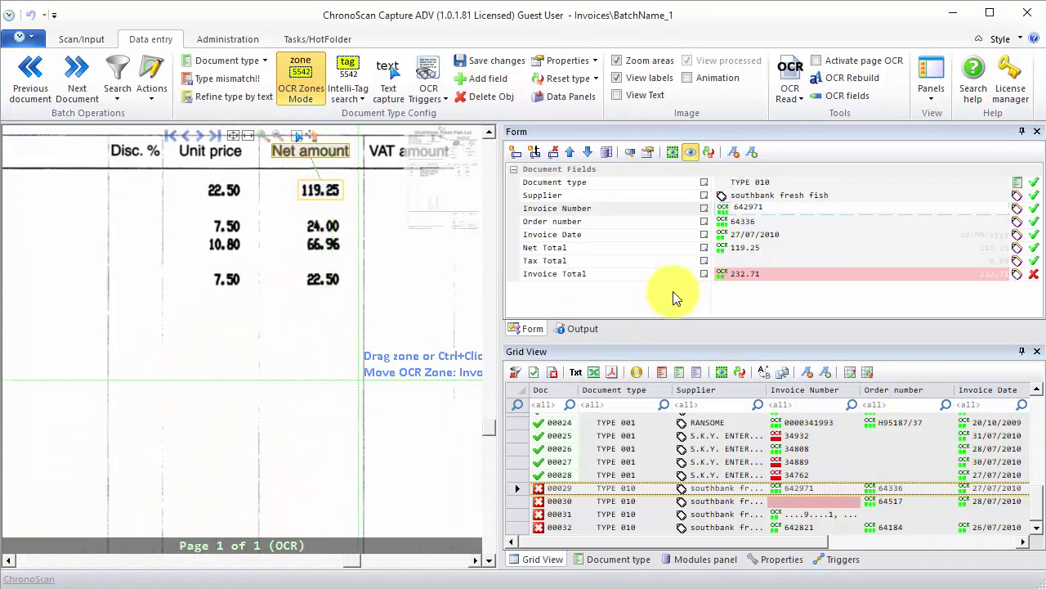
Select the Net Total field and place its zone on the amount 232.71
left_click(773, 249)
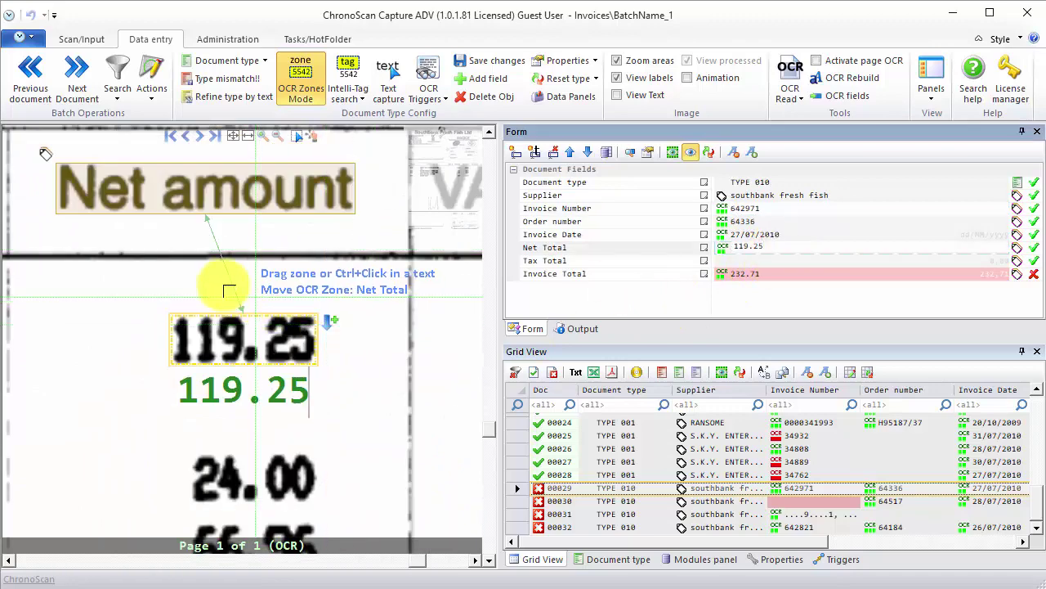
scroll(311, 371, "down", 5)
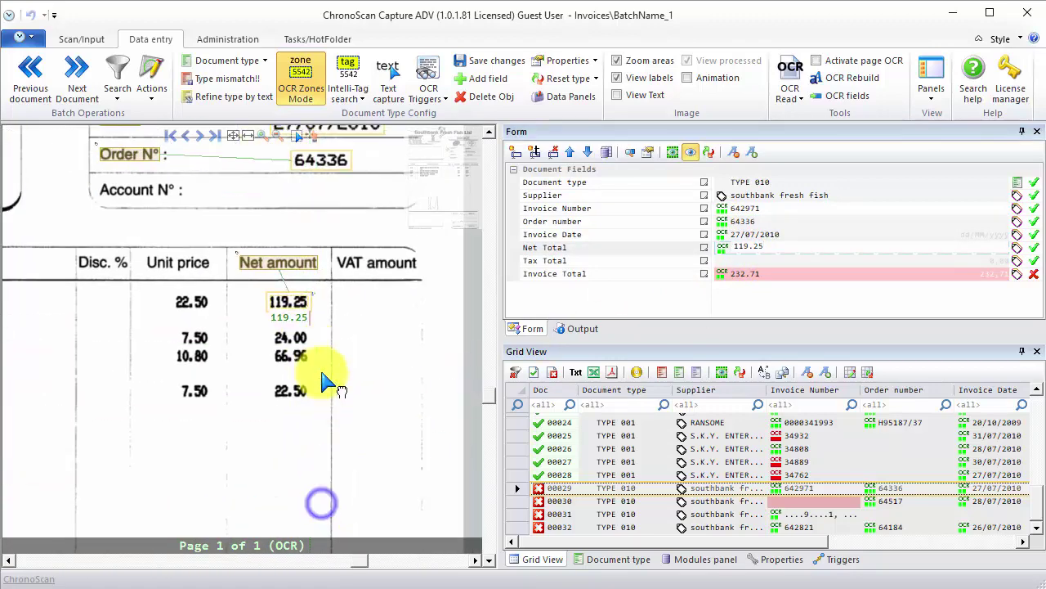
scroll(331, 394, "down", 6)
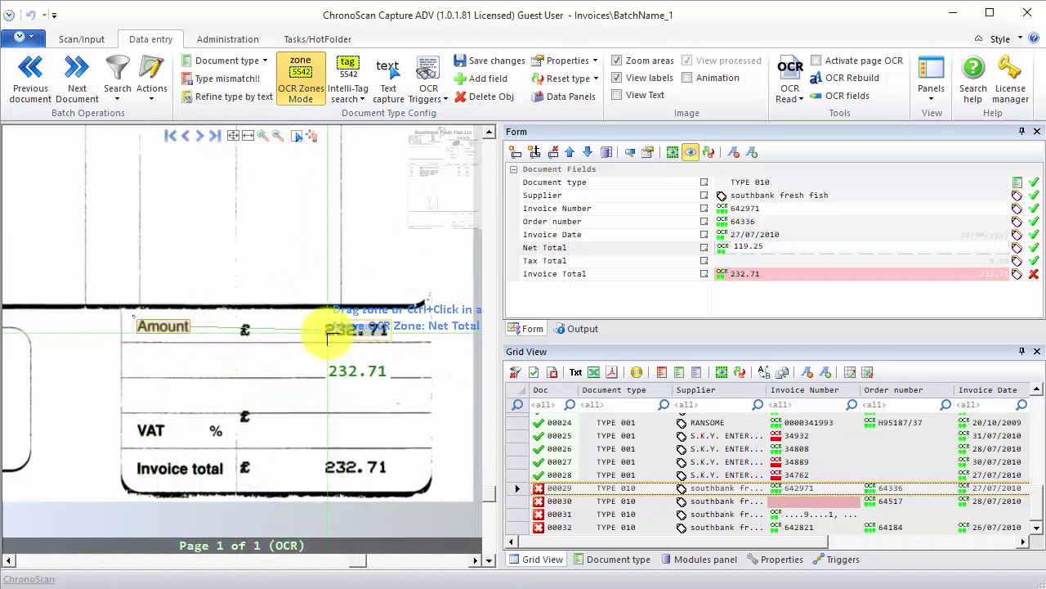
left_click(327, 335, "ctrl")
left_click(776, 249)
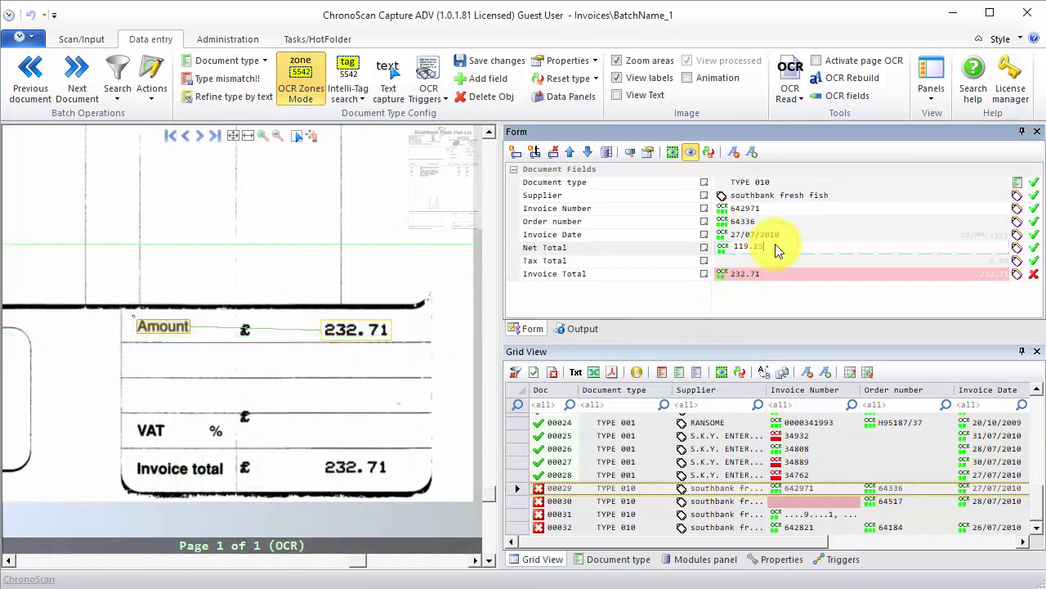
Tag the word 'Amount' as the Intelli-Tag for Net Total, reading 232.71
left_click(347, 74)
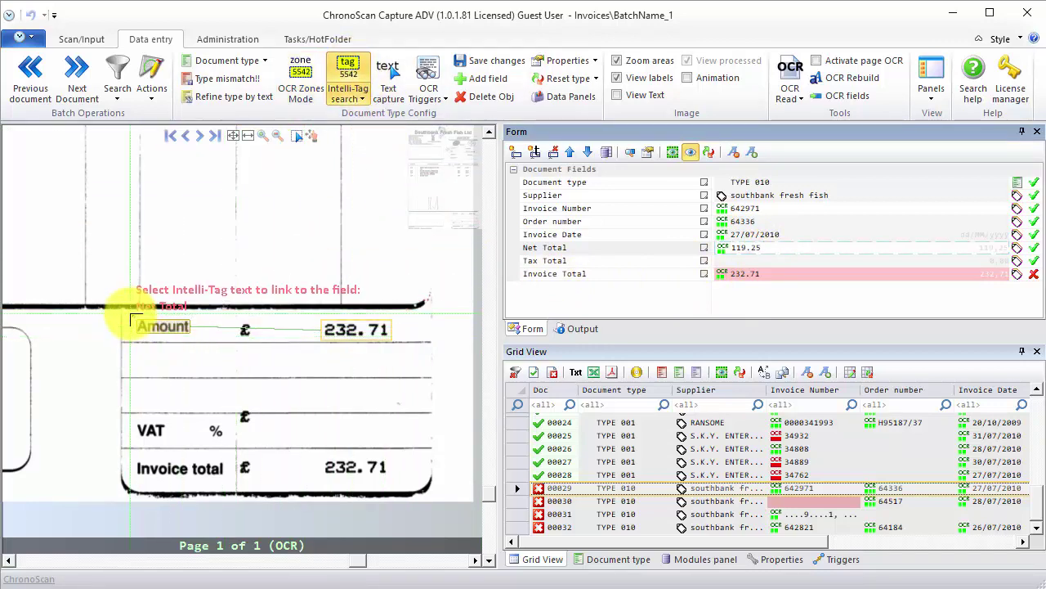
left_click_drag(131, 319, 235, 347)
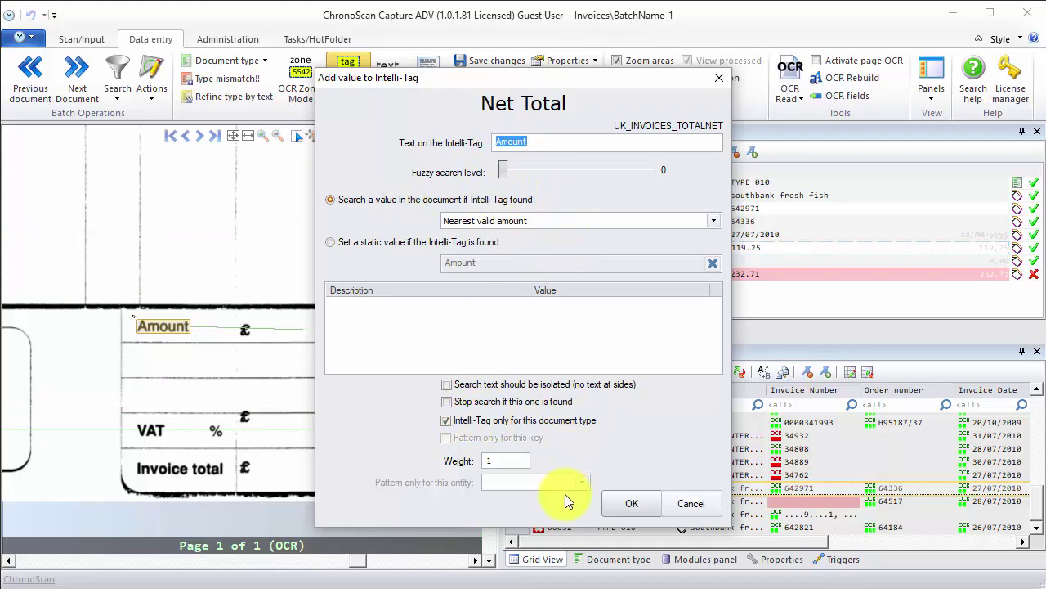
left_click(628, 502)
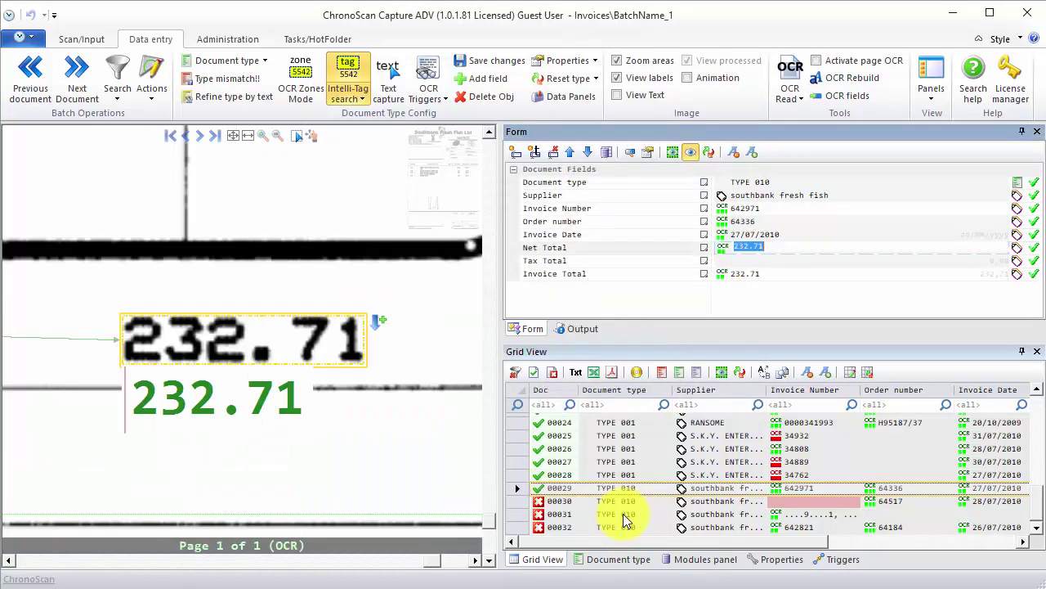
Select the Invoice Total field and return to OCR Zones Mode
scroll(388, 400, "down", 3)
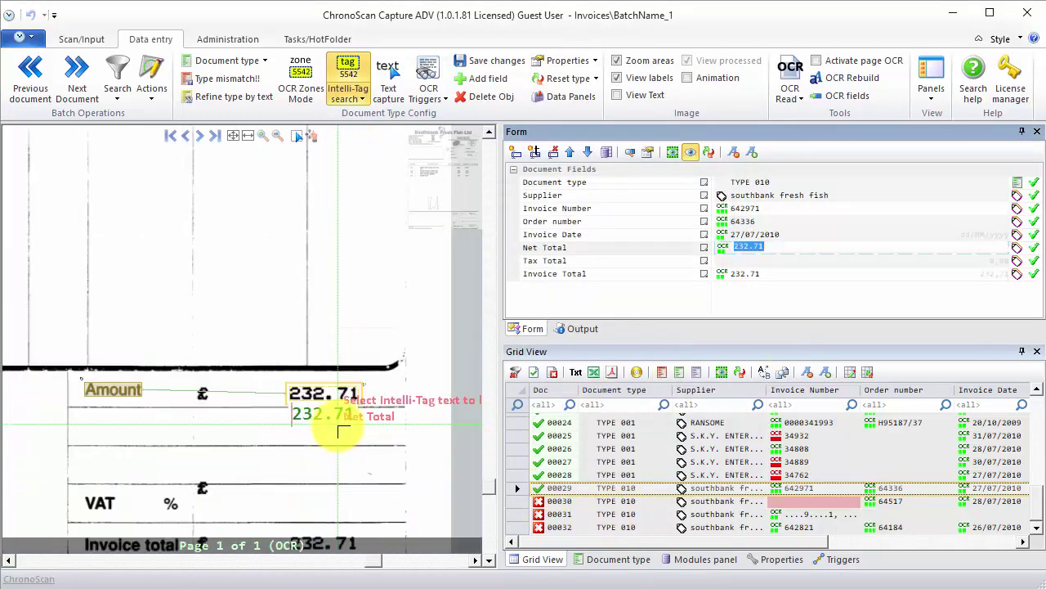
scroll(311, 402, "down", 1)
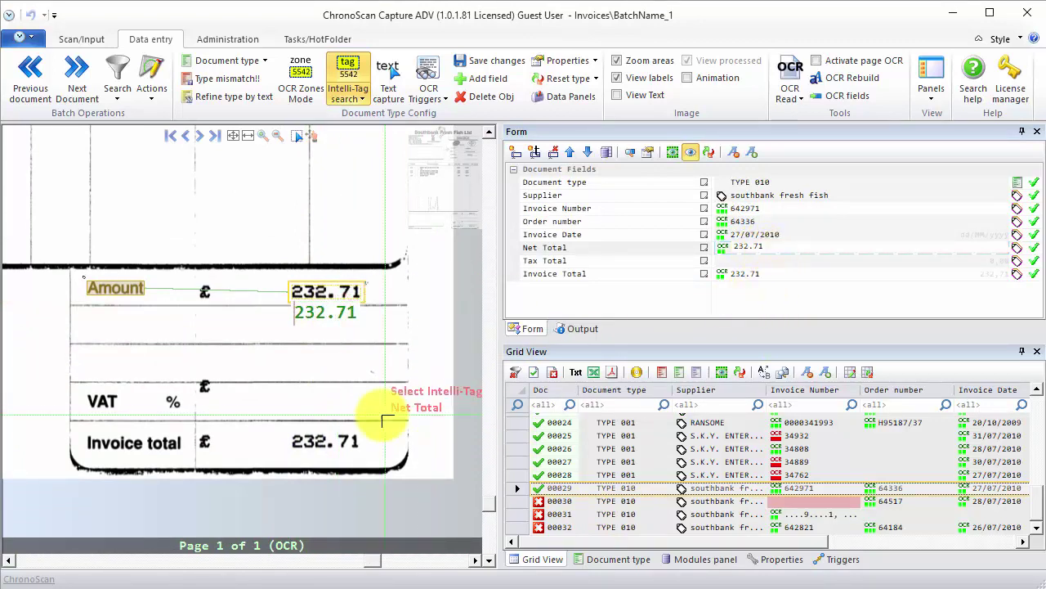
scroll(392, 406, "down", 1)
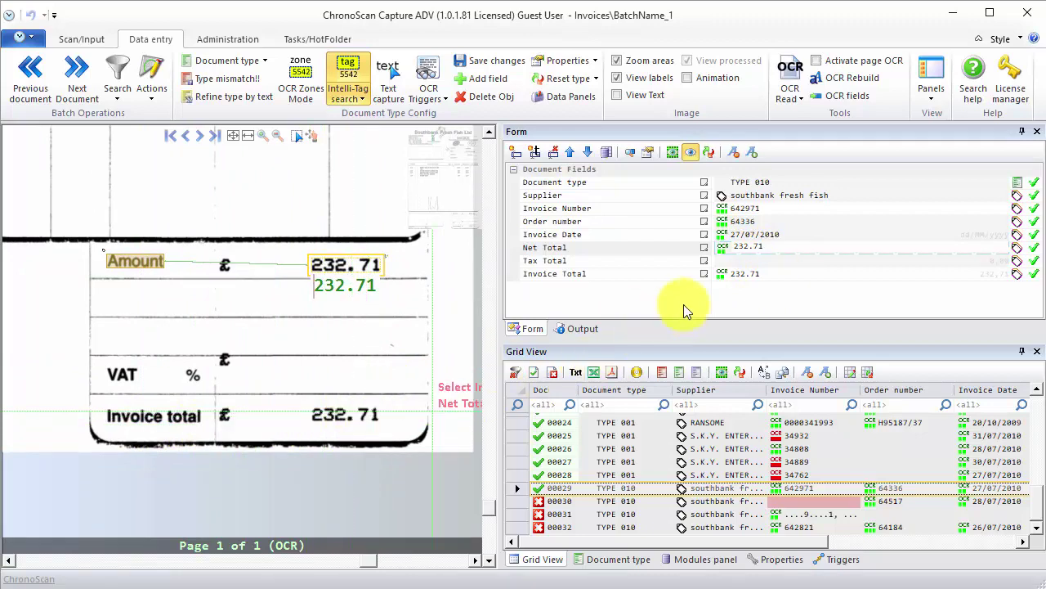
left_click(782, 275)
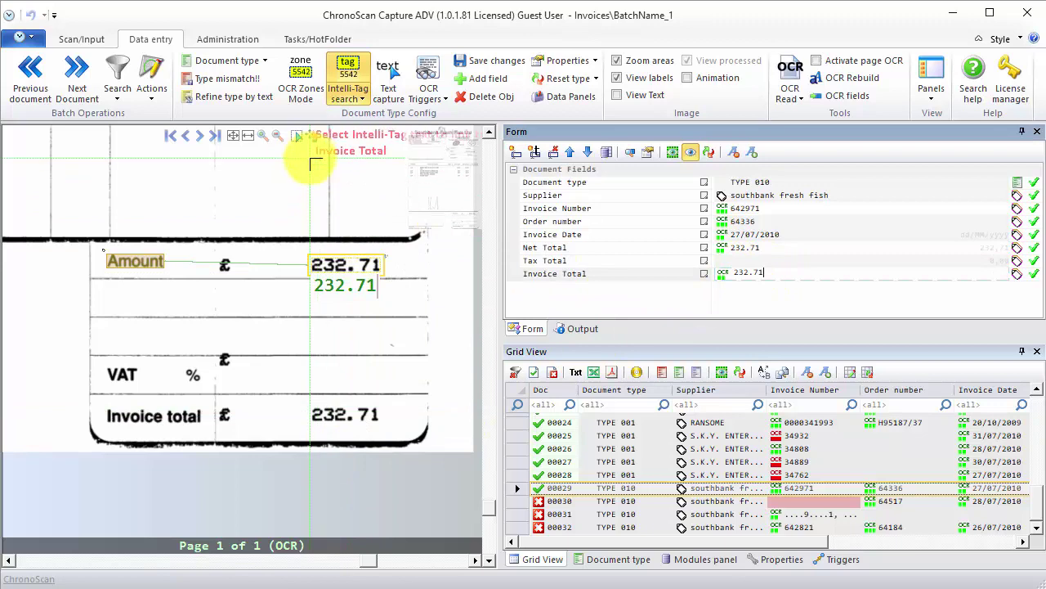
left_click(304, 82)
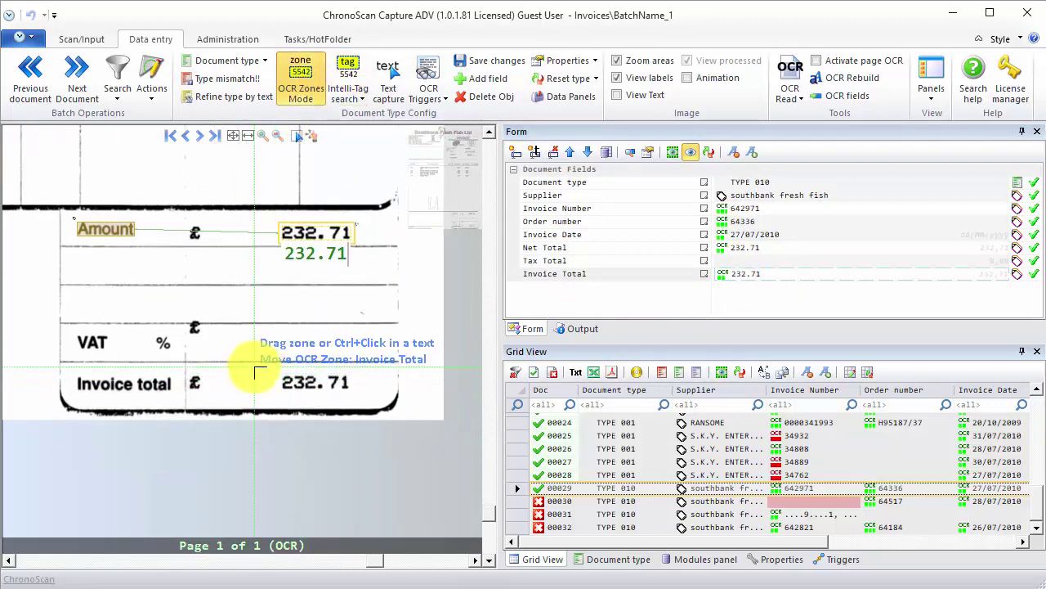
Zone the Invoice Total on 232.71 with the Adjust read setting turned off
left_click(228, 368)
left_click_drag(228, 369, 378, 406)
scroll(350, 438, "down", 4)
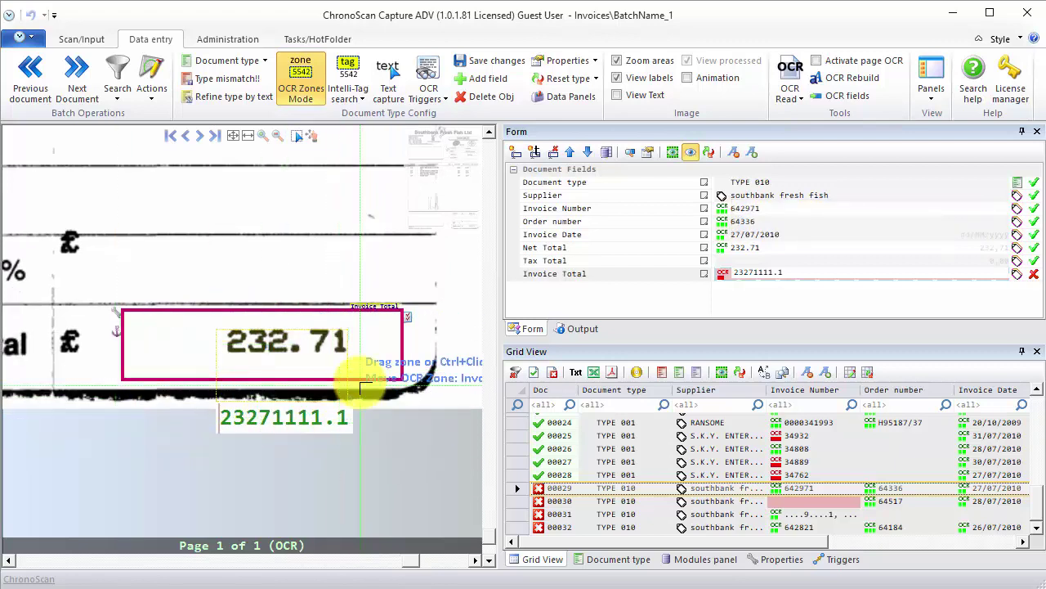
scroll(416, 354, "right", 2)
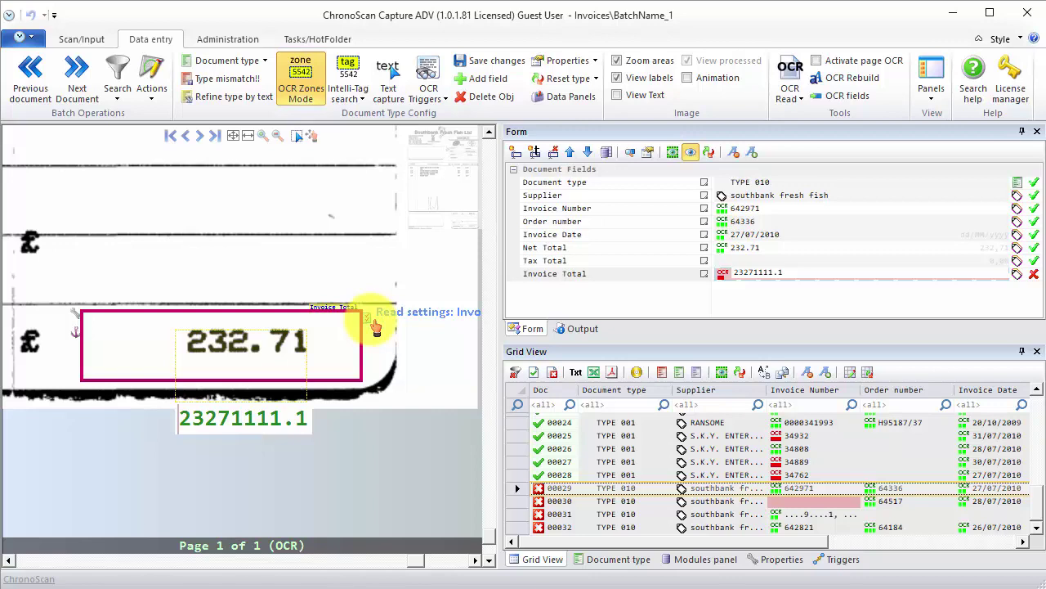
left_click(370, 319)
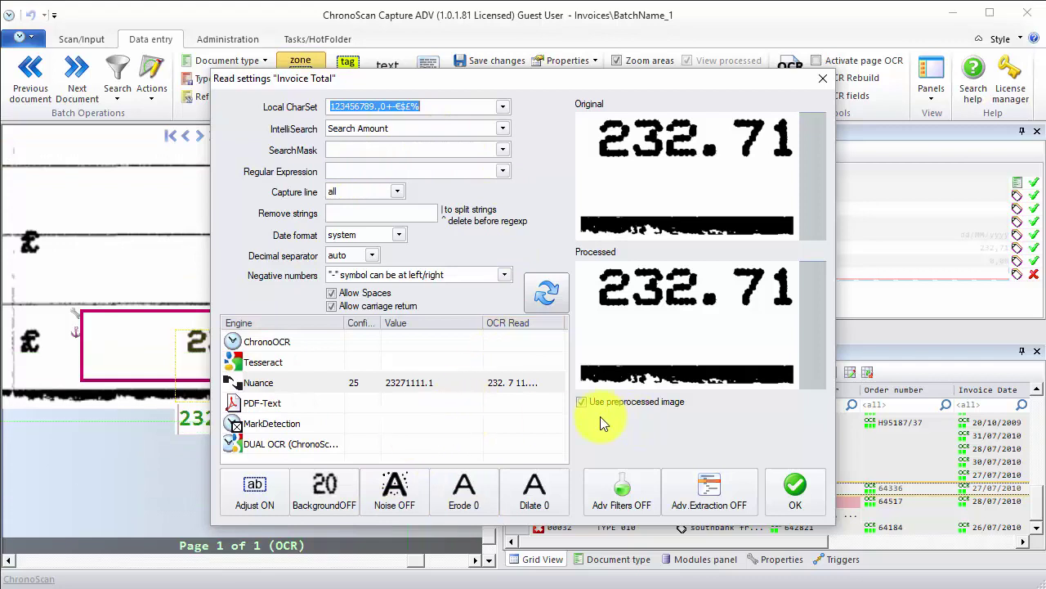
left_click(247, 500)
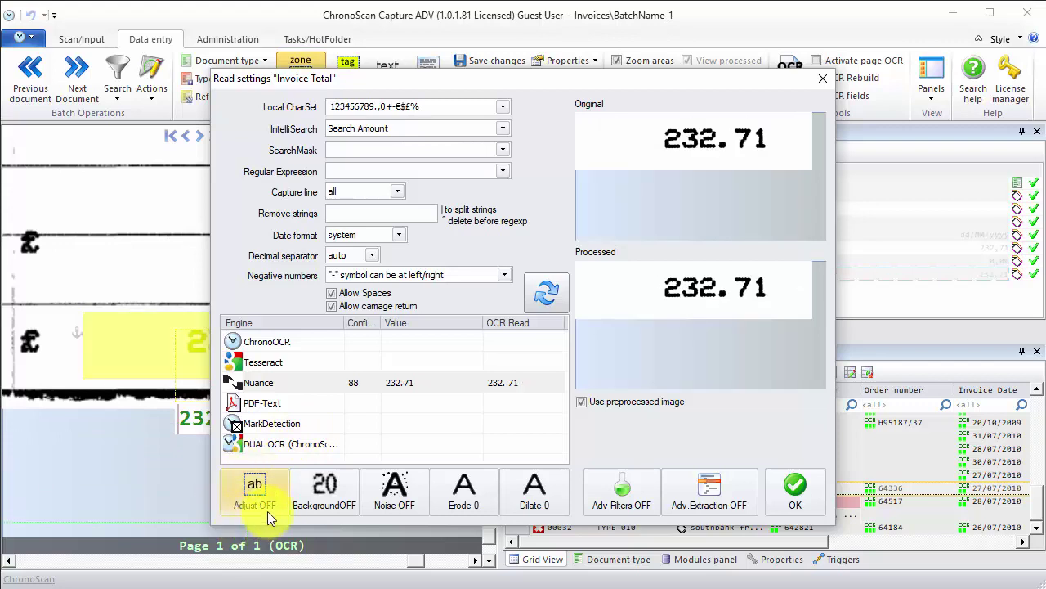
left_click(262, 494)
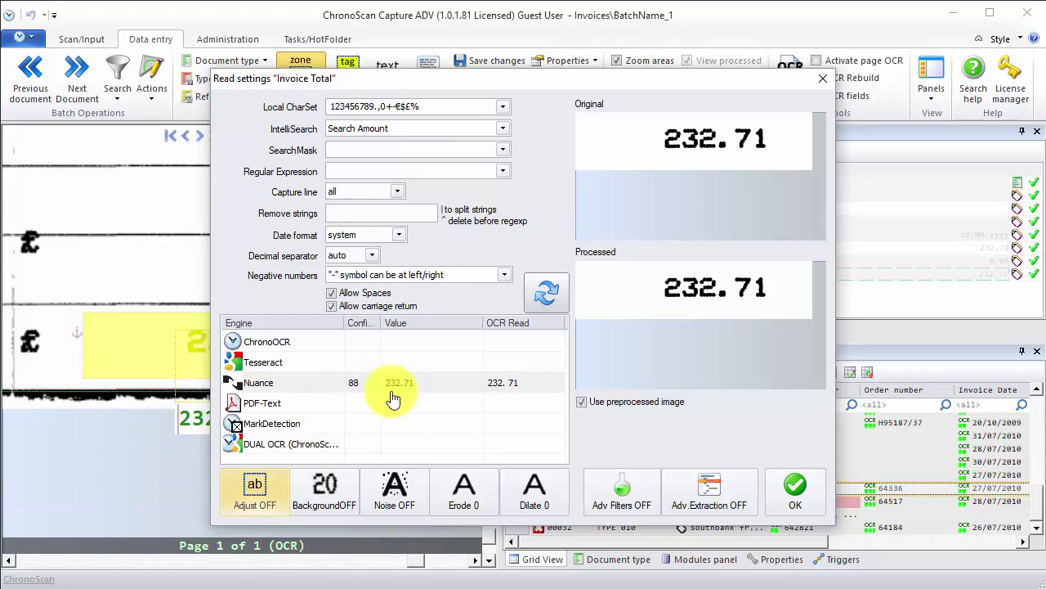
left_click(794, 487)
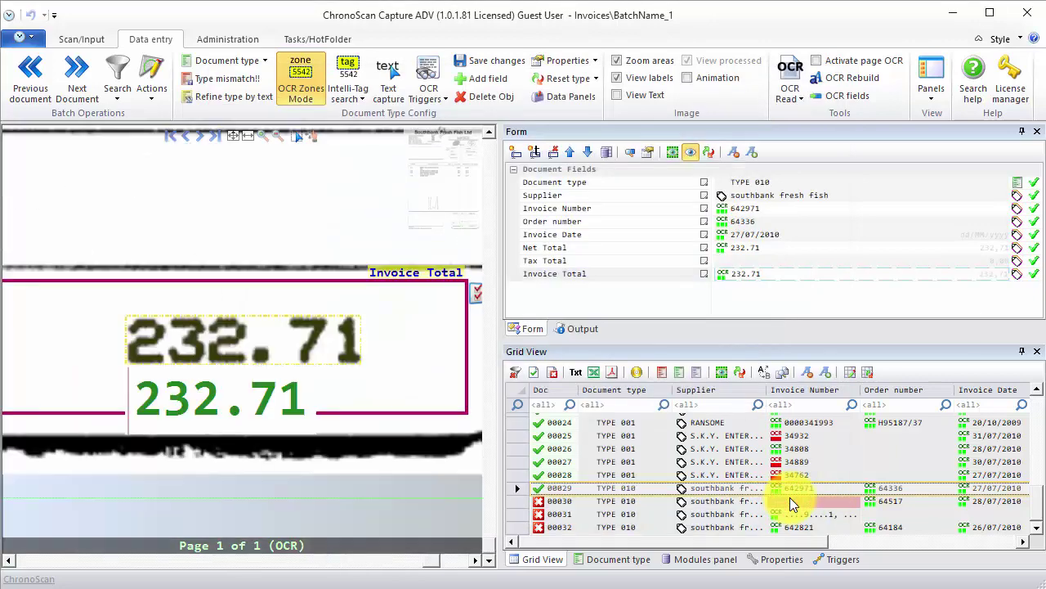
Select all rows in the document grid
scroll(280, 420, "down", 3)
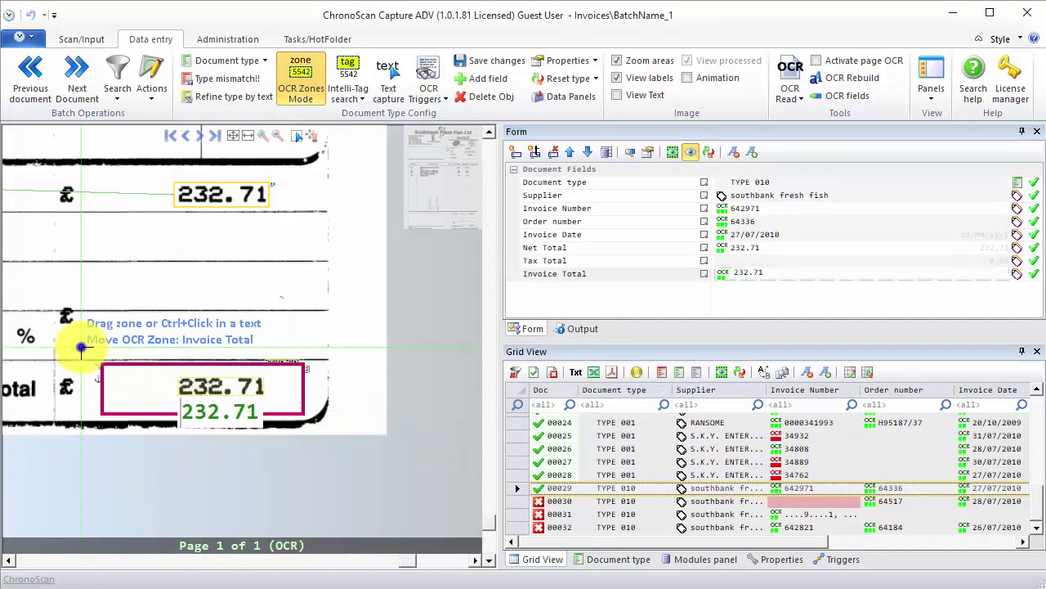
scroll(198, 385, "up", 3)
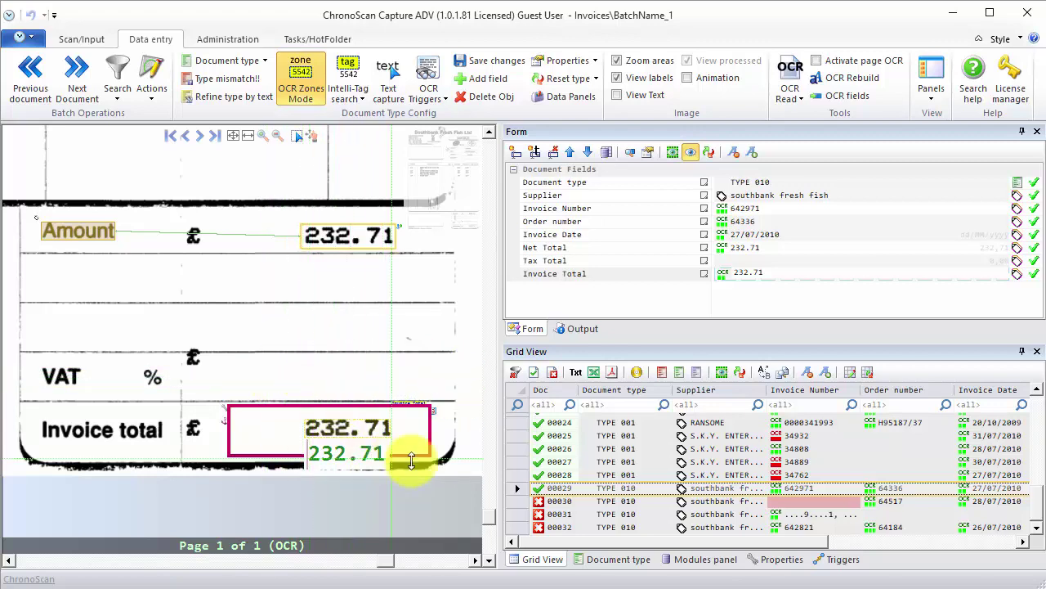
left_click_drag(1038, 515, 969, 413)
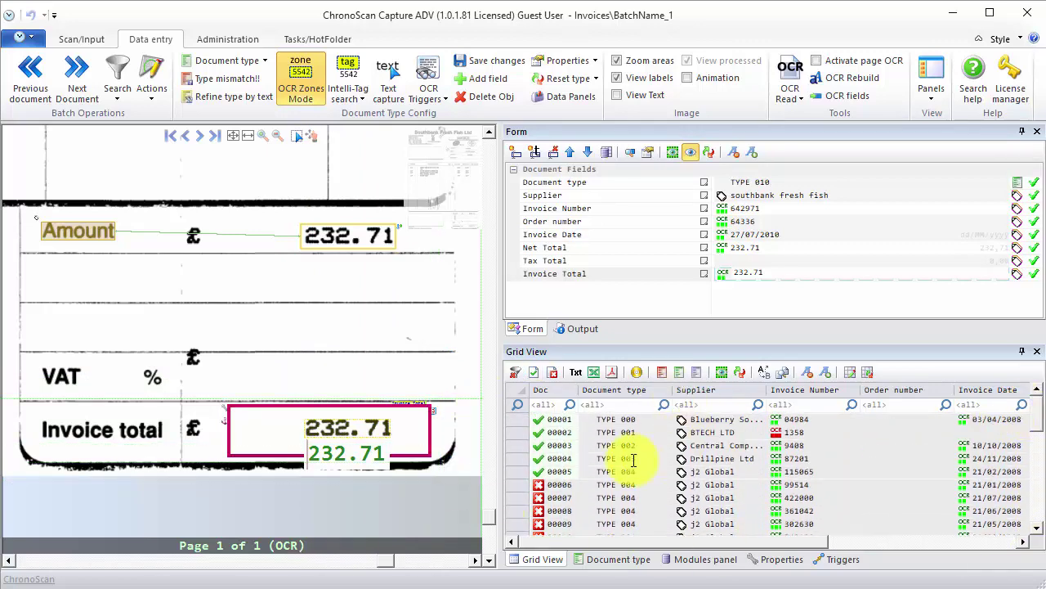
left_click(521, 393)
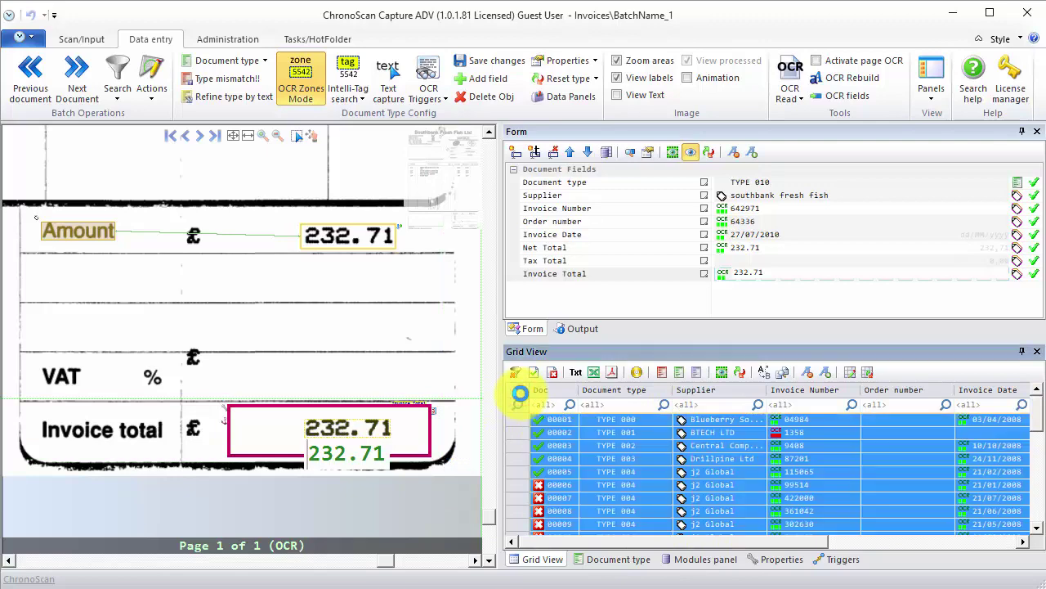
Reset all 32 invoices to defaults and batch-reprocess them so every row validates
left_click(742, 378)
left_click(555, 342)
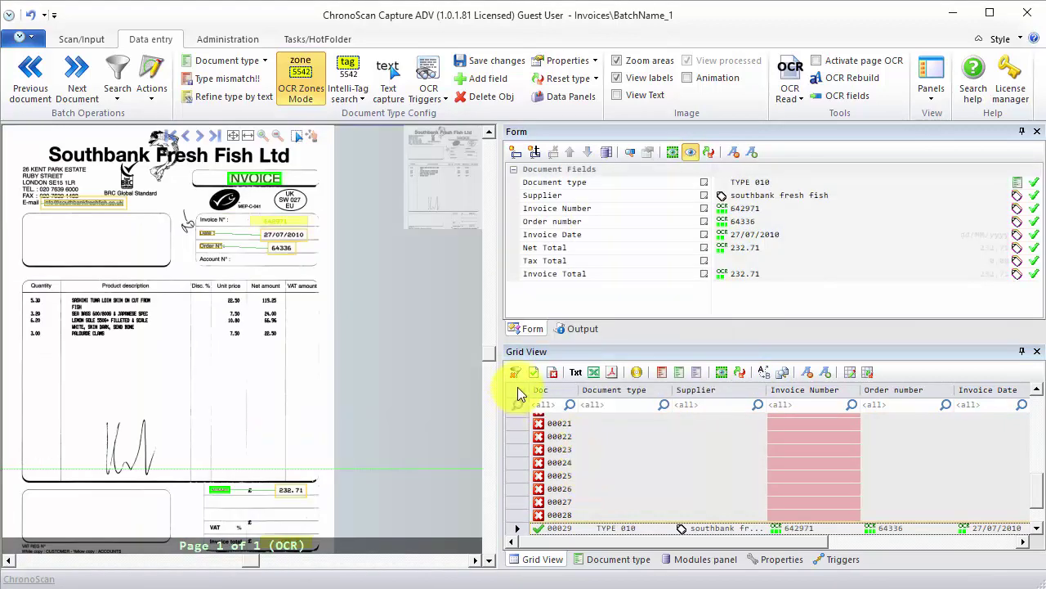
left_click(518, 389)
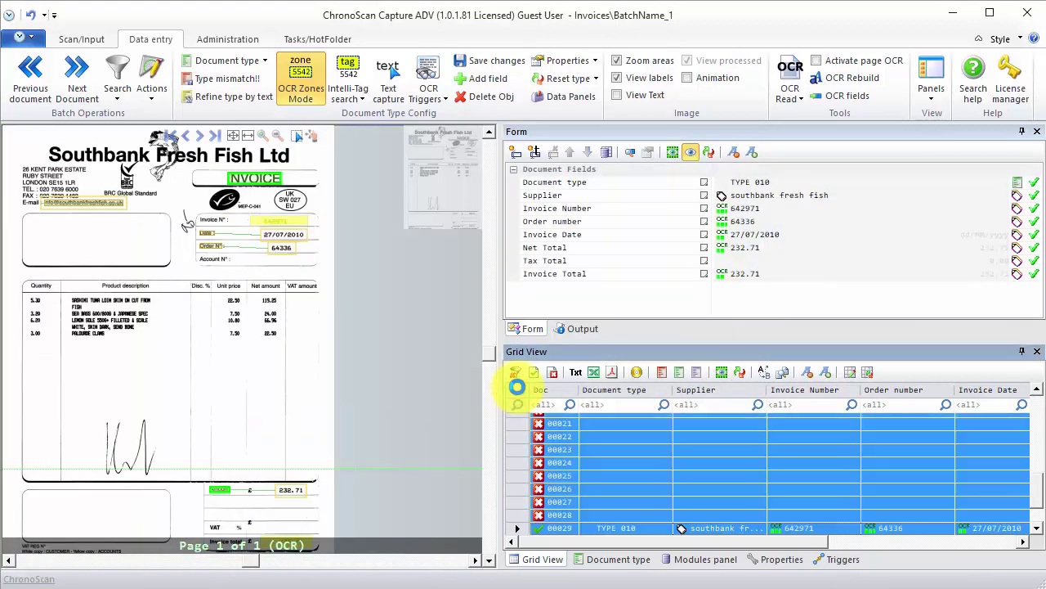
left_click(722, 378)
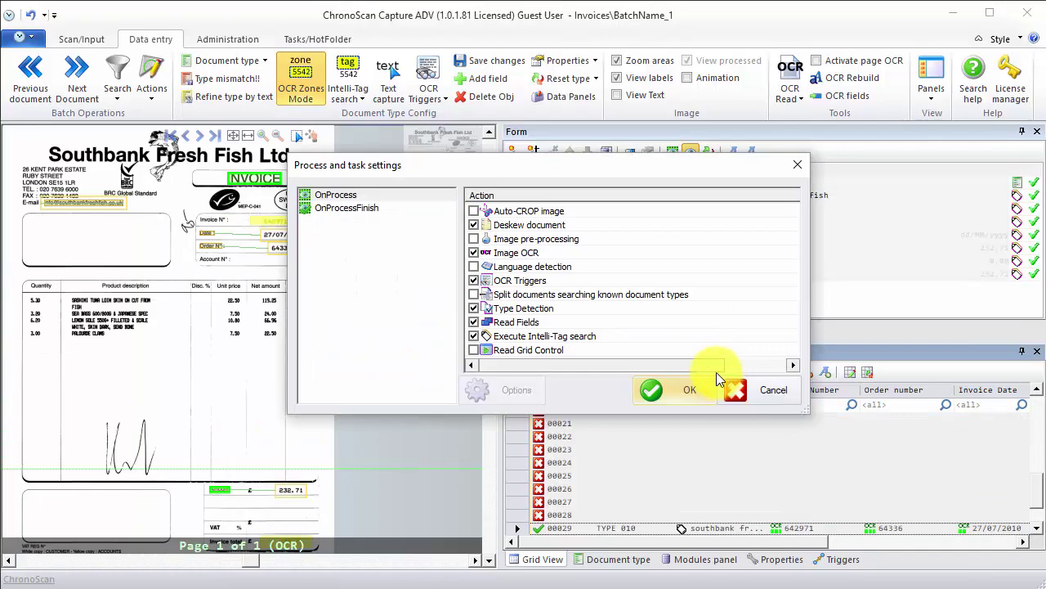
left_click(669, 390)
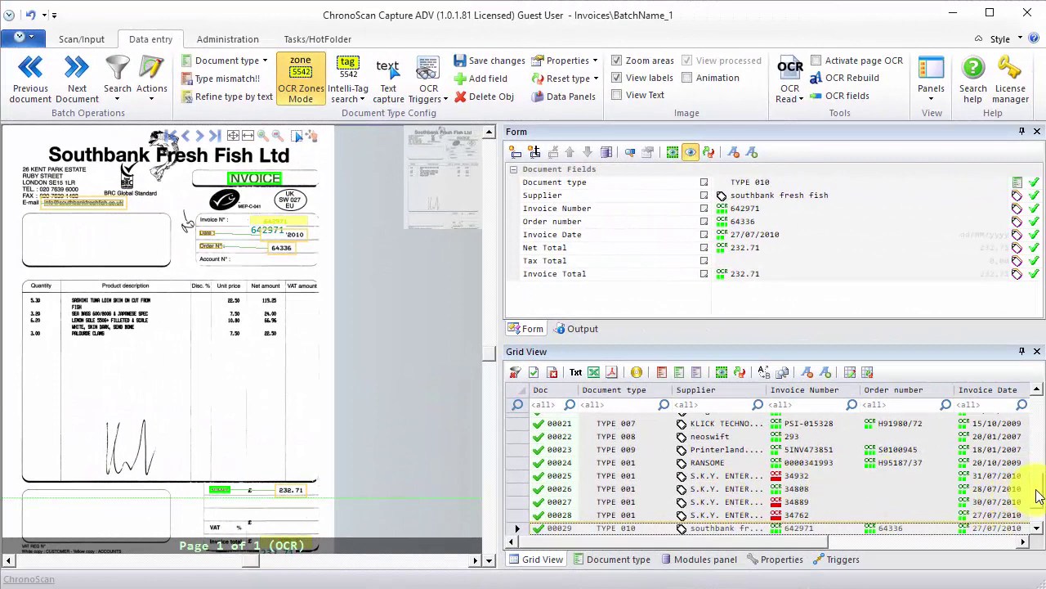
scroll(1036, 503, "down", 1)
left_click_drag(1037, 517, 1037, 412)
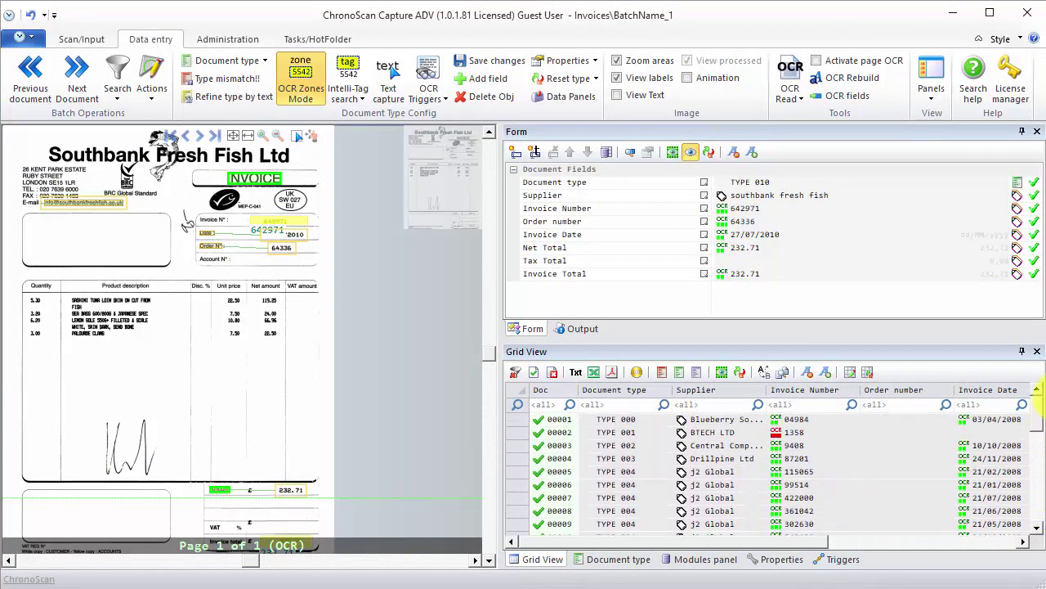